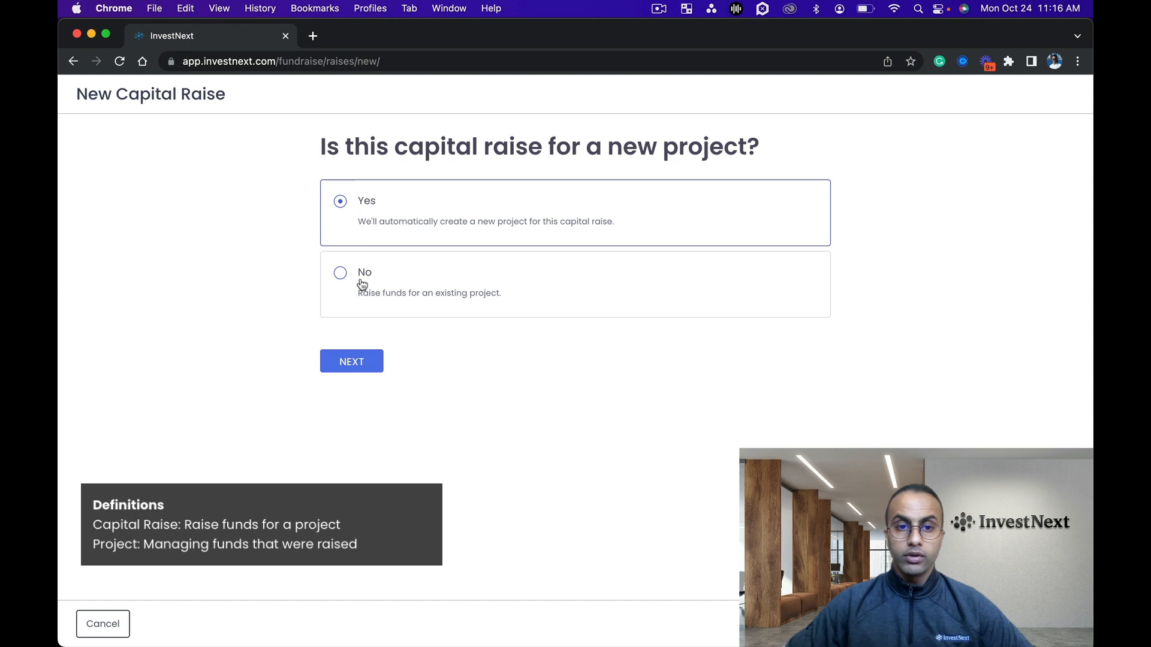
Step: Start the capital raise for a new LLC project named "ABC Townhomes" with the legal name "ABC Townhomes, LLC"
{"action": "left_click", "coordinate": [369, 365]}
{"action": "left_click", "coordinate": [386, 233]}
{"action": "type", "text": "A"}
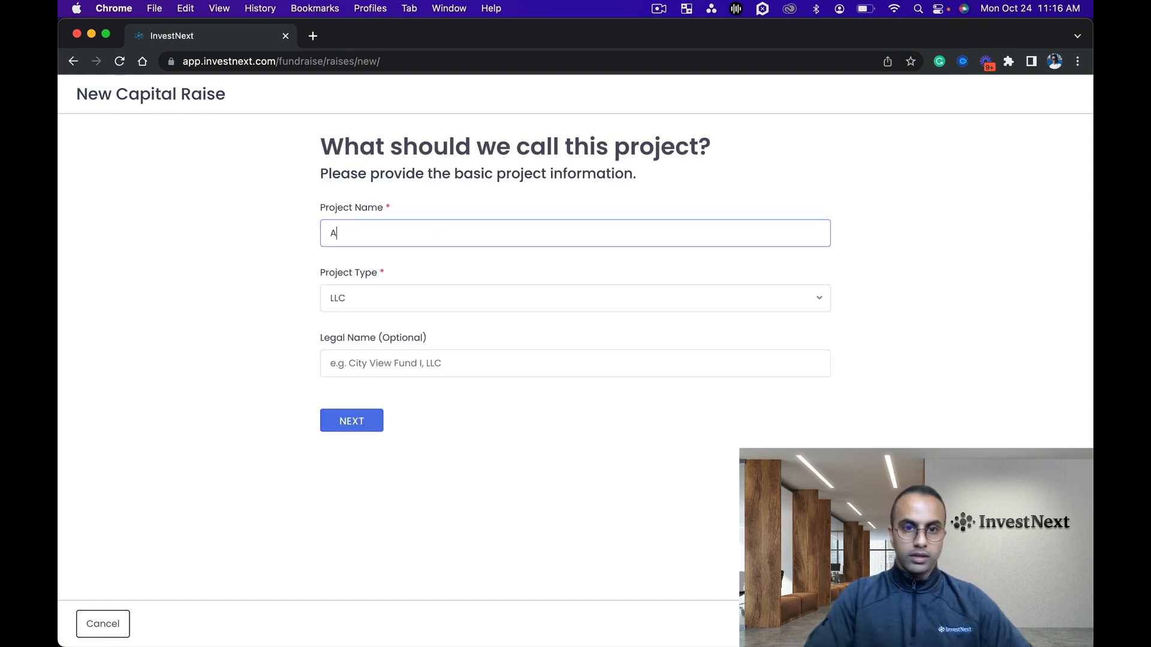
{"action": "type", "text": "BC Townhomes"}
{"action": "key", "text": "Tab"}
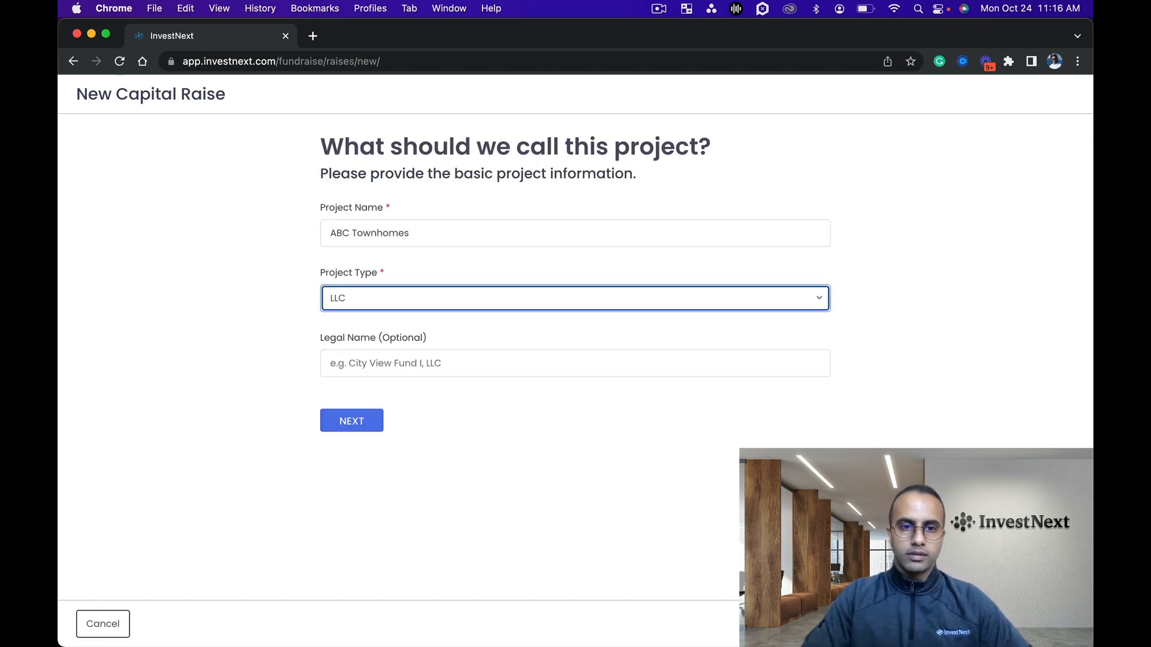
{"action": "key", "text": "Tab"}
{"action": "type", "text": "A"}
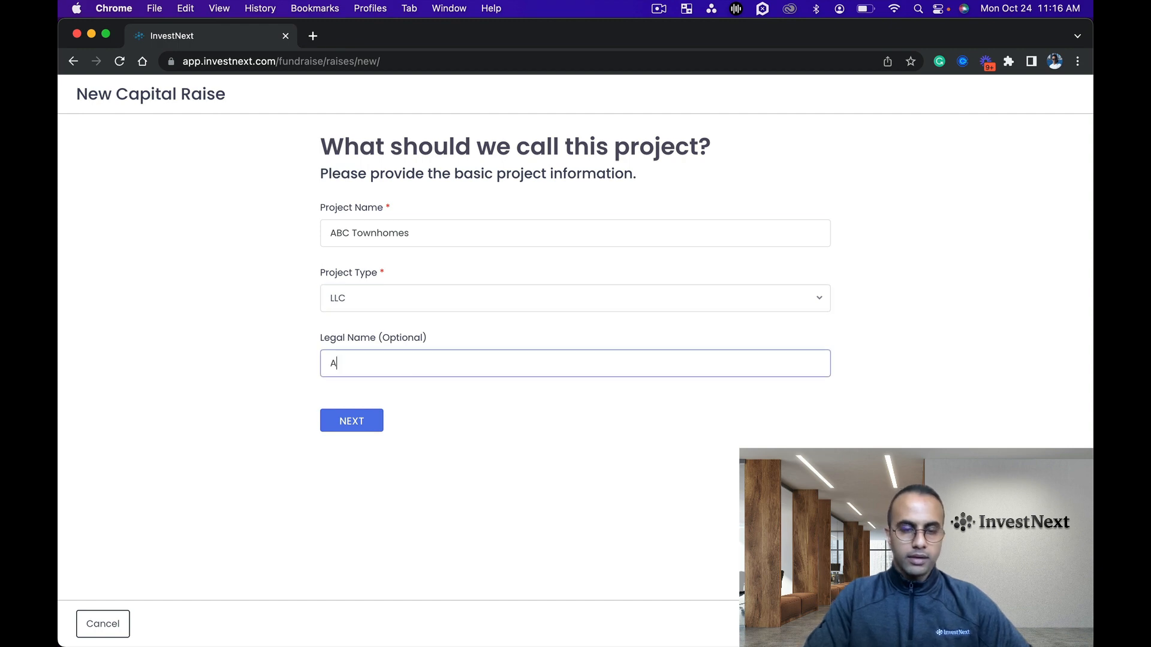
{"action": "type", "text": "BC Townhomes, LLC"}
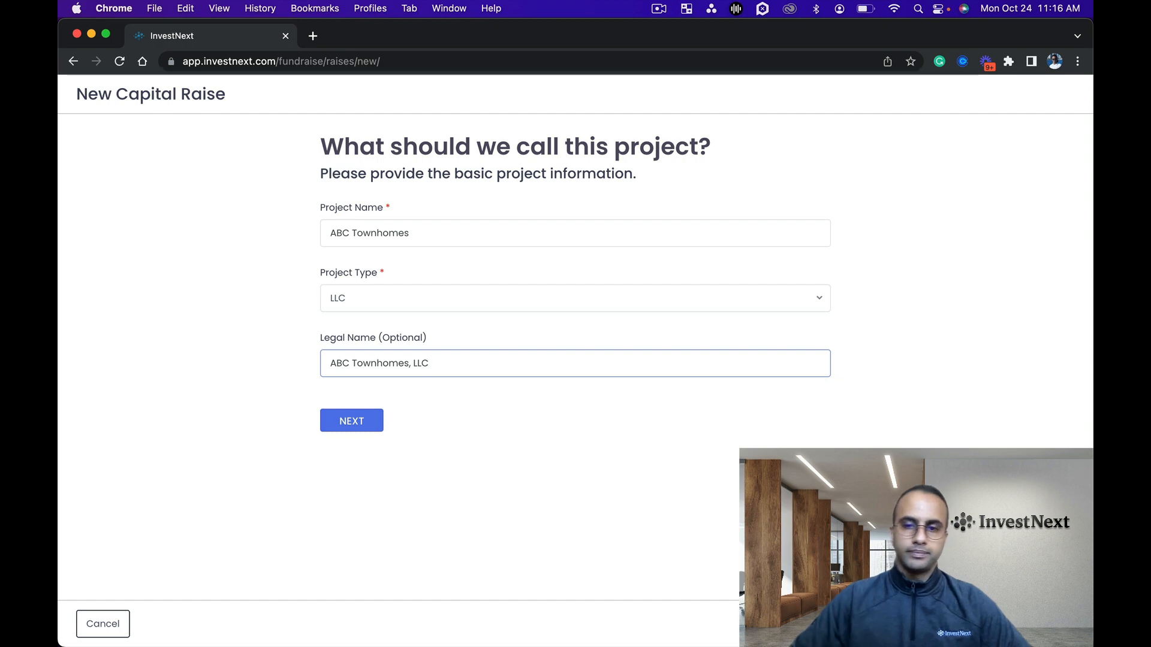
{"action": "left_click", "coordinate": [331, 443]}
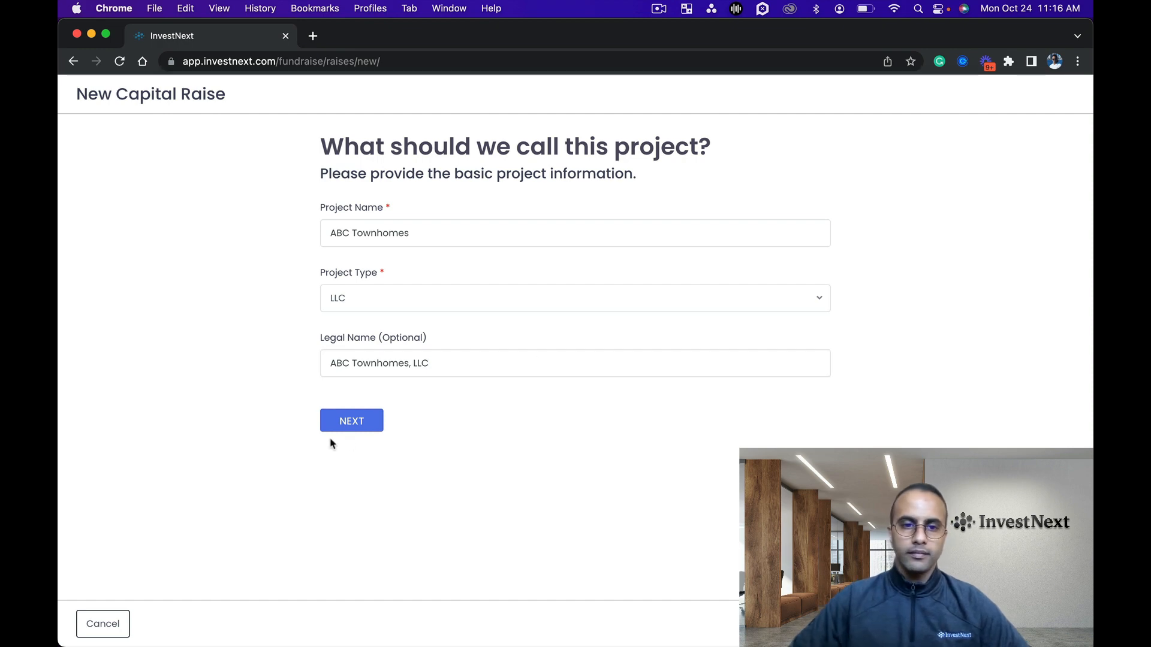
{"action": "left_click", "coordinate": [367, 422]}
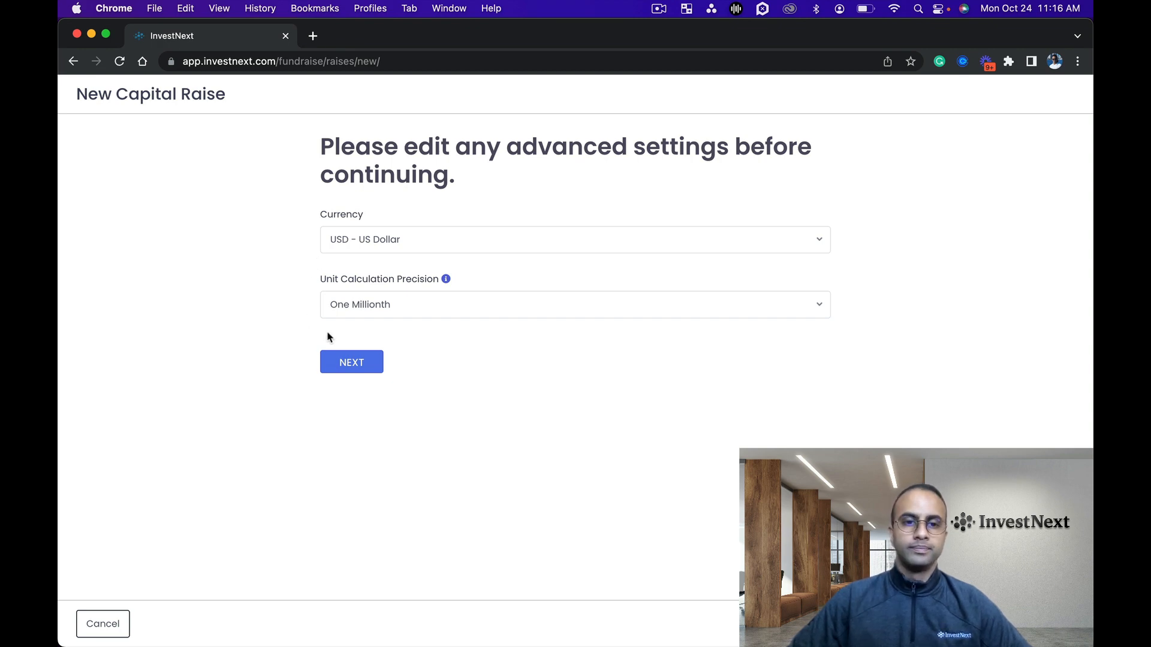
Step: Accept the default currency and unit precision, and set the raise's target amount to $1,500,000 with a closing date of 12/31/2022
{"action": "left_click", "coordinate": [348, 363]}
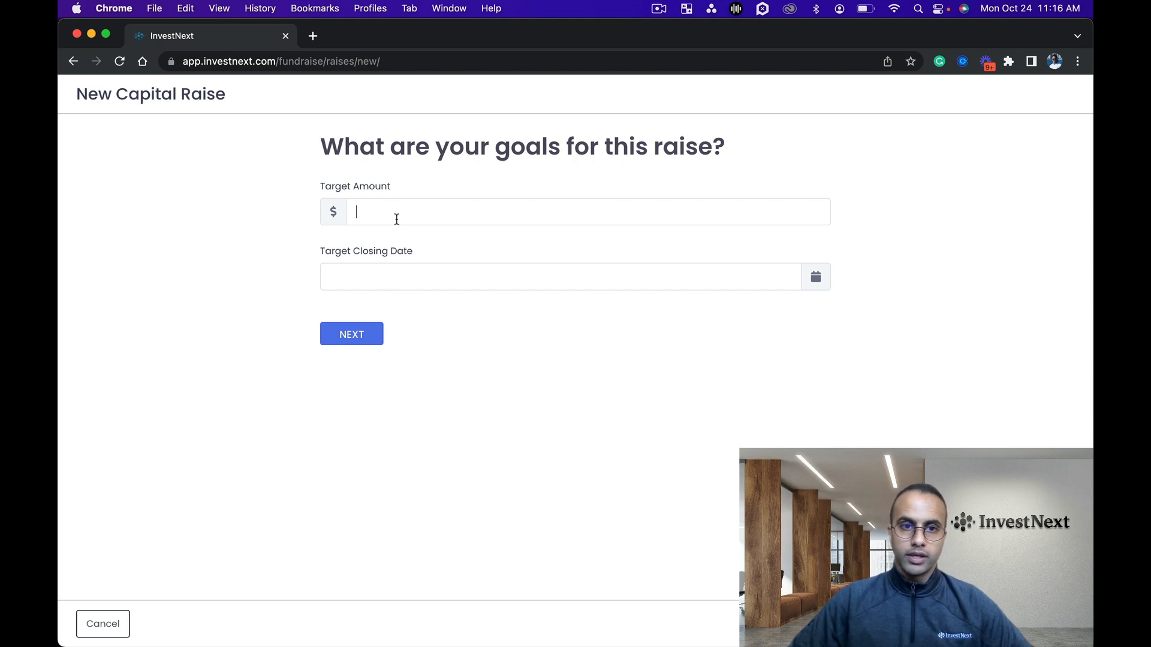
{"action": "left_click", "coordinate": [396, 220]}
{"action": "type", "text": "1,500,000"}
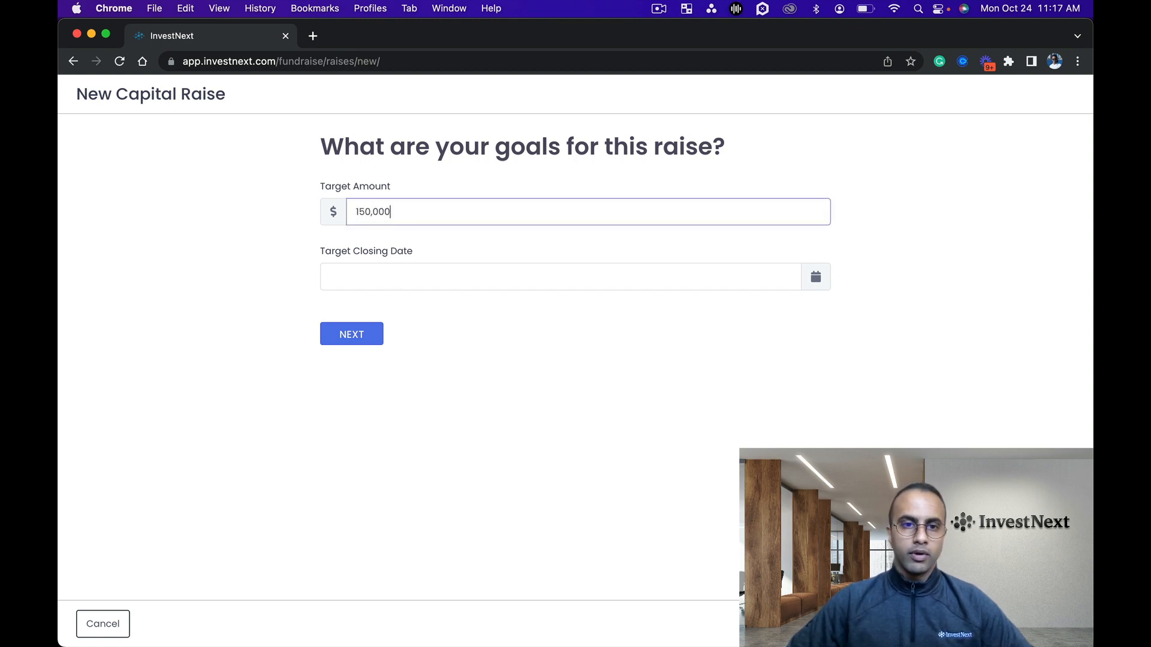
{"action": "left_click", "coordinate": [437, 277]}
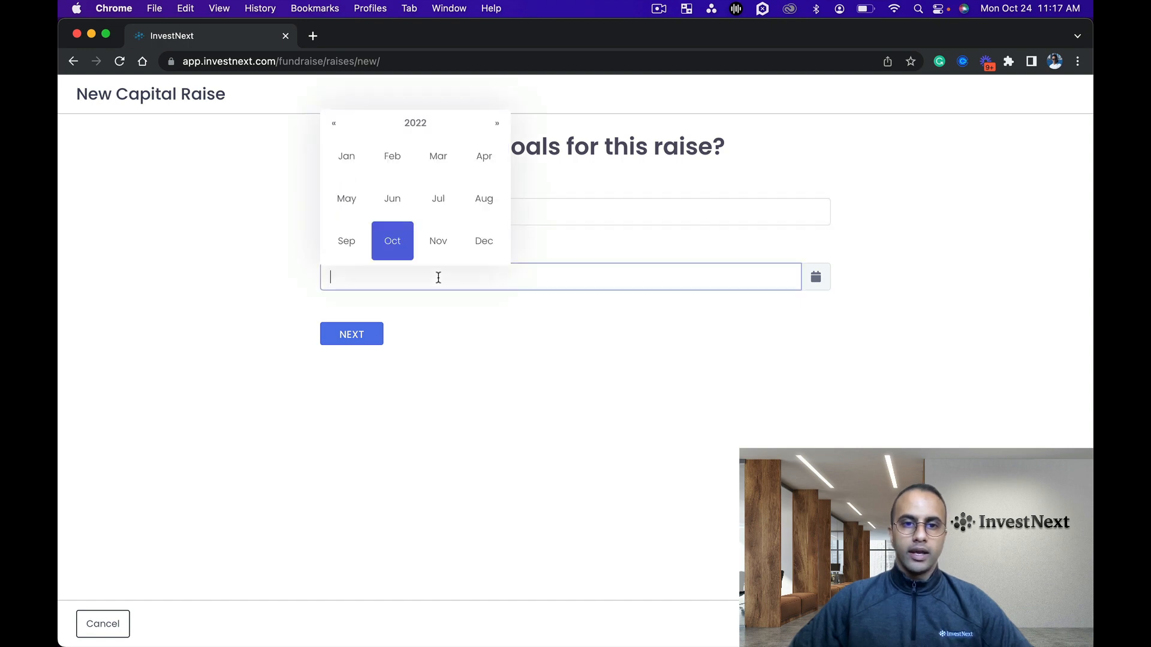
{"action": "left_click", "coordinate": [476, 244]}
{"action": "left_click", "coordinate": [495, 231]}
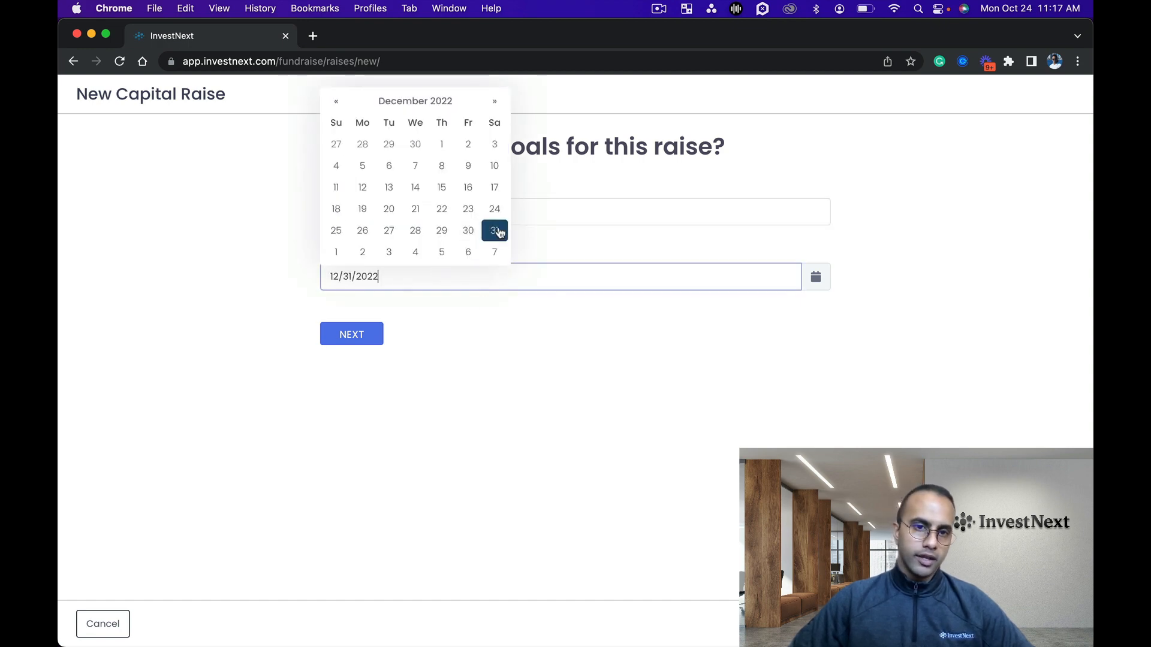
{"action": "left_click", "coordinate": [368, 342]}
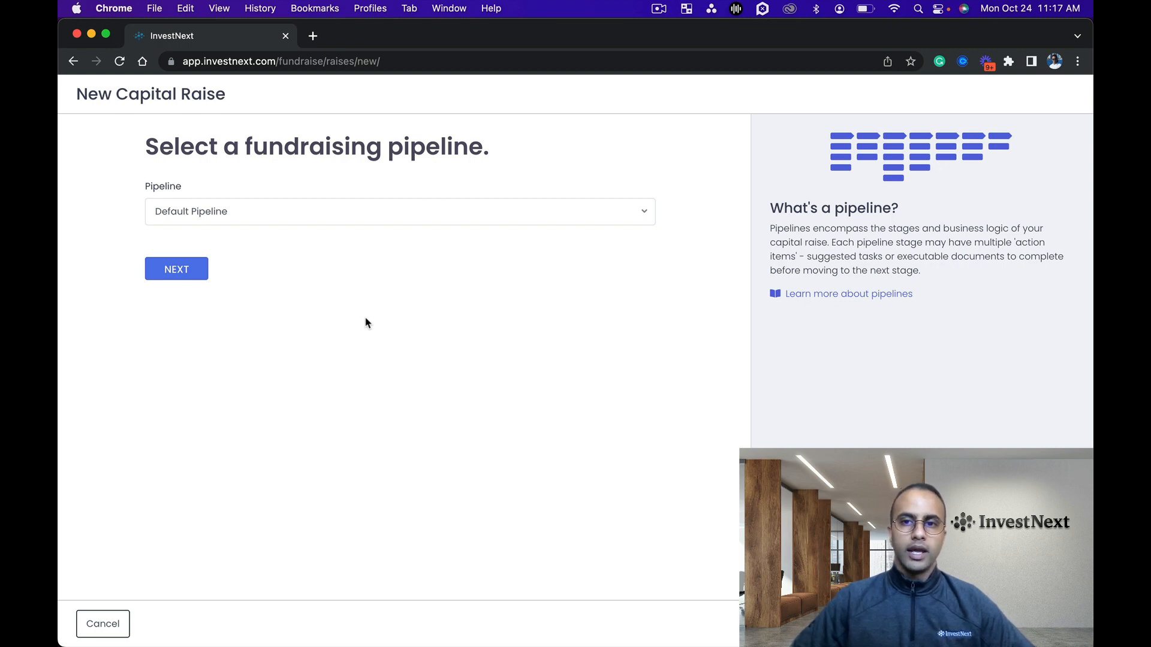
Step: Keep the Default Pipeline for fundraising and create the capital raise without adding any classes
{"action": "left_click", "coordinate": [382, 220]}
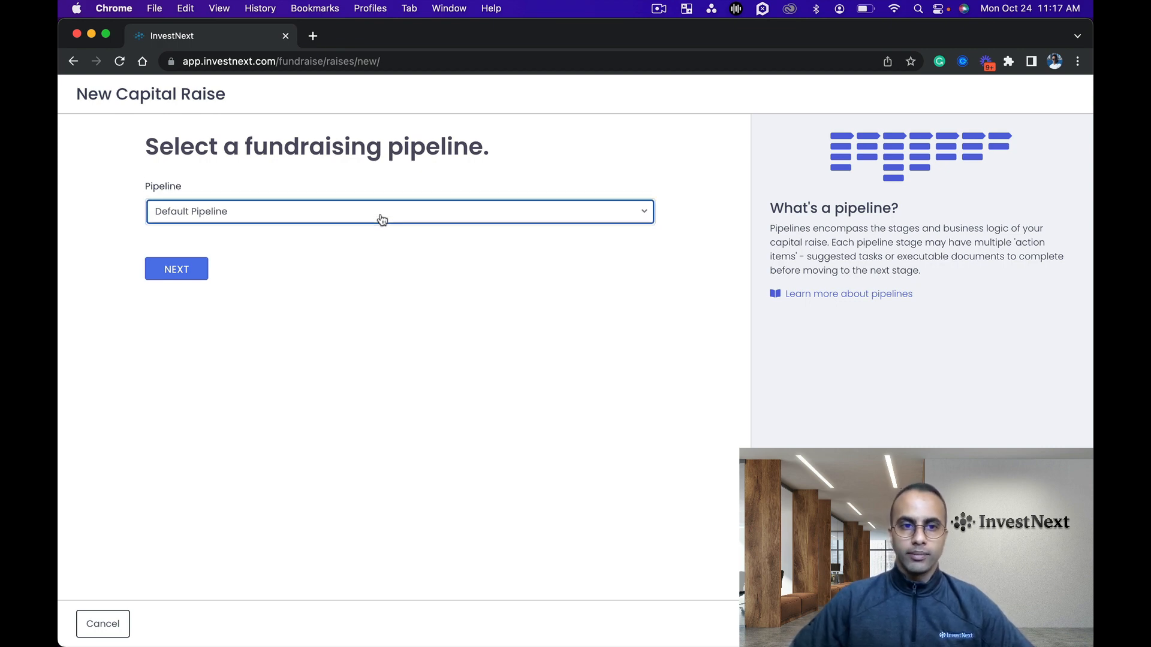
{"action": "left_click", "coordinate": [367, 321]}
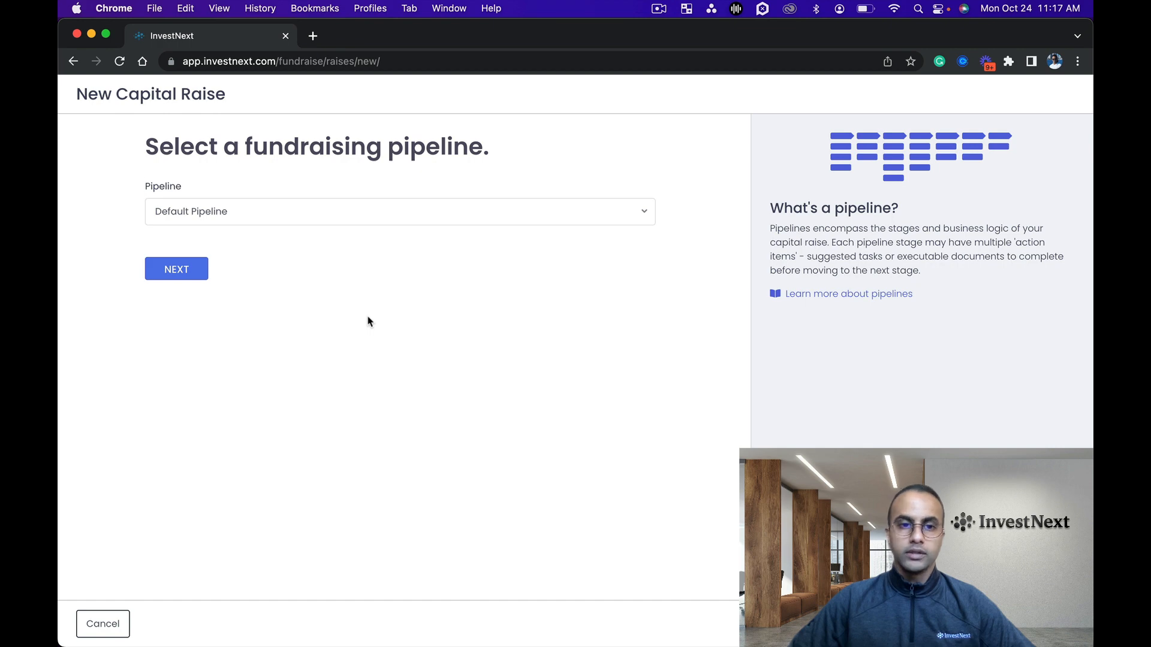
{"action": "left_click", "coordinate": [188, 279]}
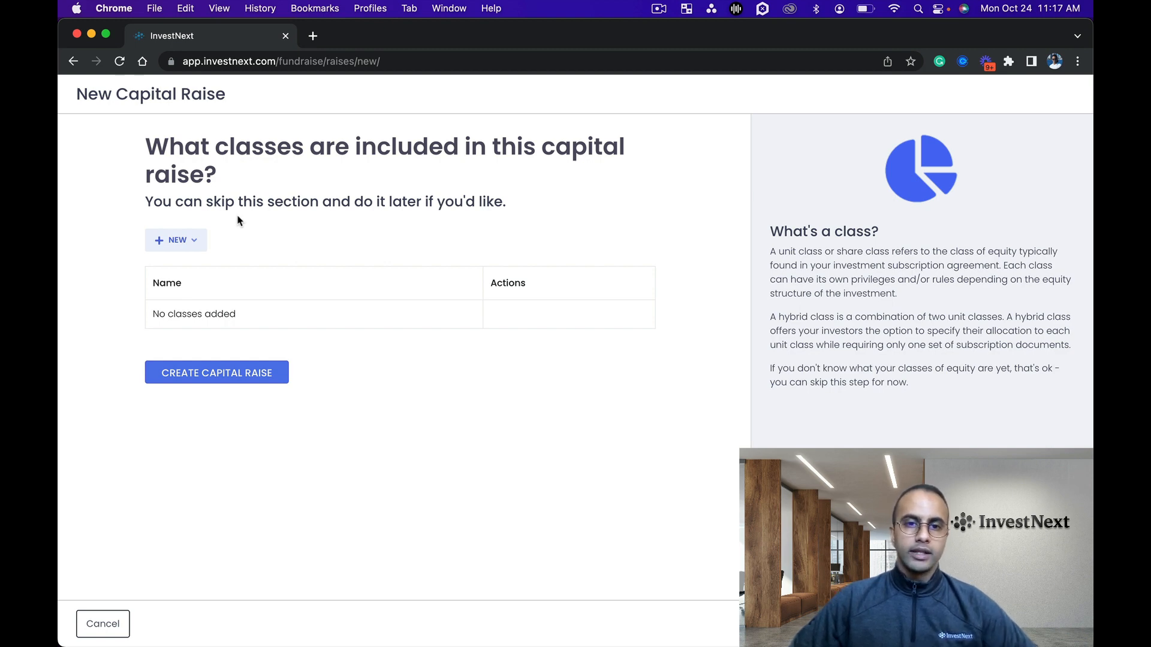
{"action": "left_click", "coordinate": [243, 383]}
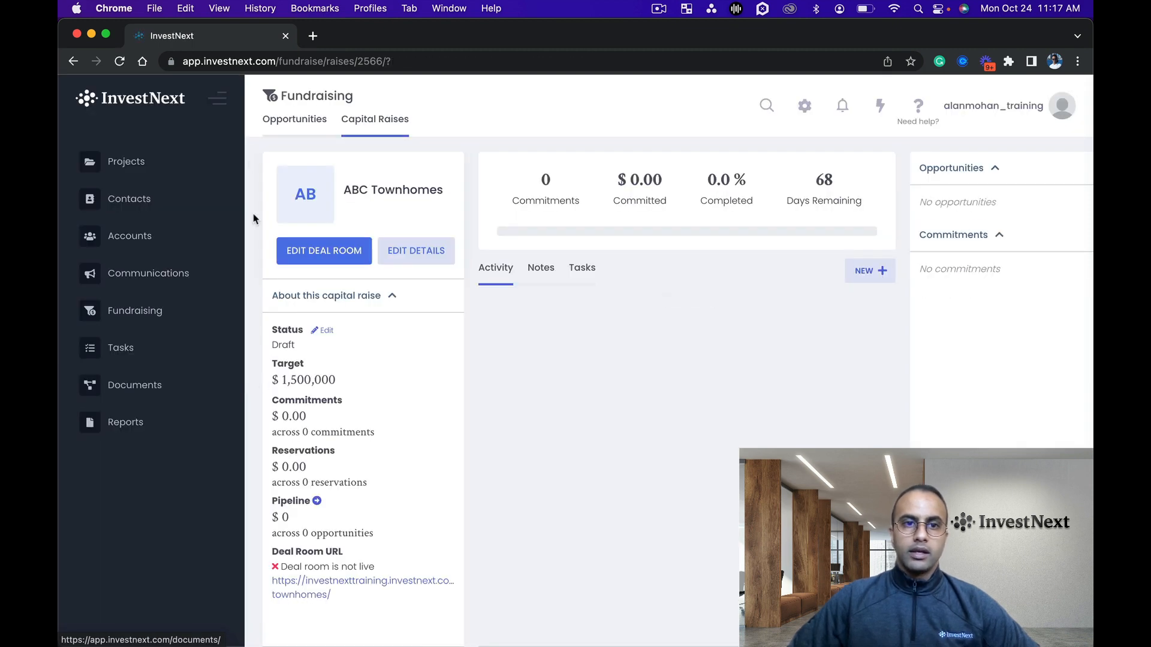
Step: Collapse the side navigation and review the ABC Townhomes capital raise summary, including its name and reservations
{"action": "left_click", "coordinate": [221, 101]}
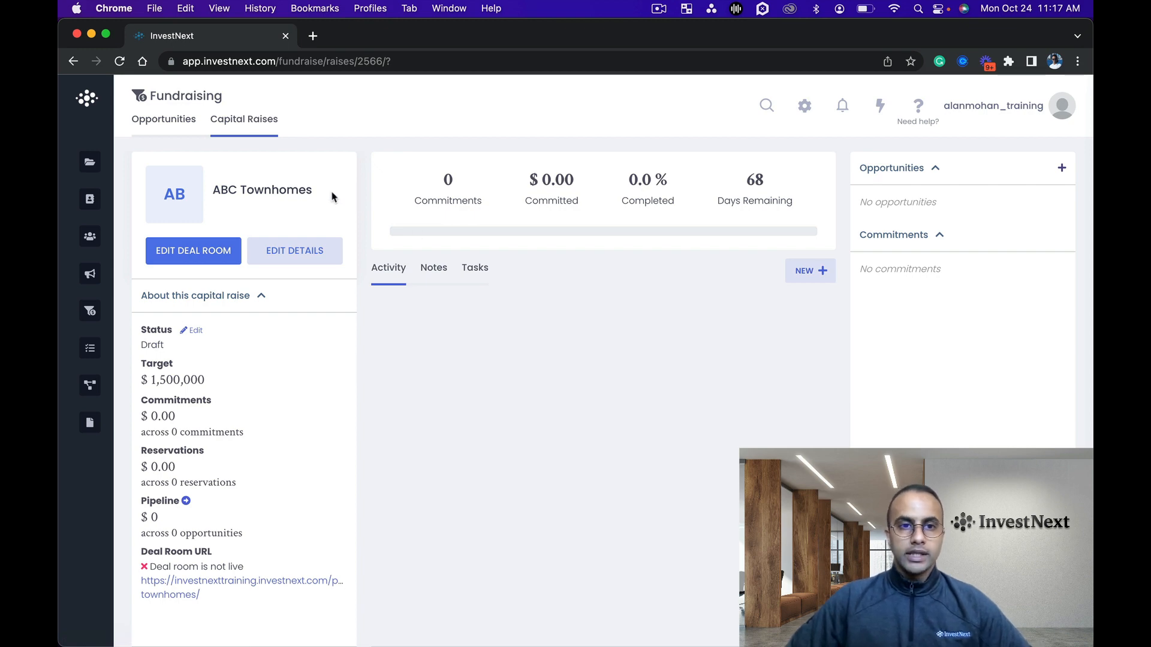
{"action": "left_click_drag", "start_coordinate": [322, 192], "coordinate": [210, 188]}
{"action": "left_click", "coordinate": [592, 385]}
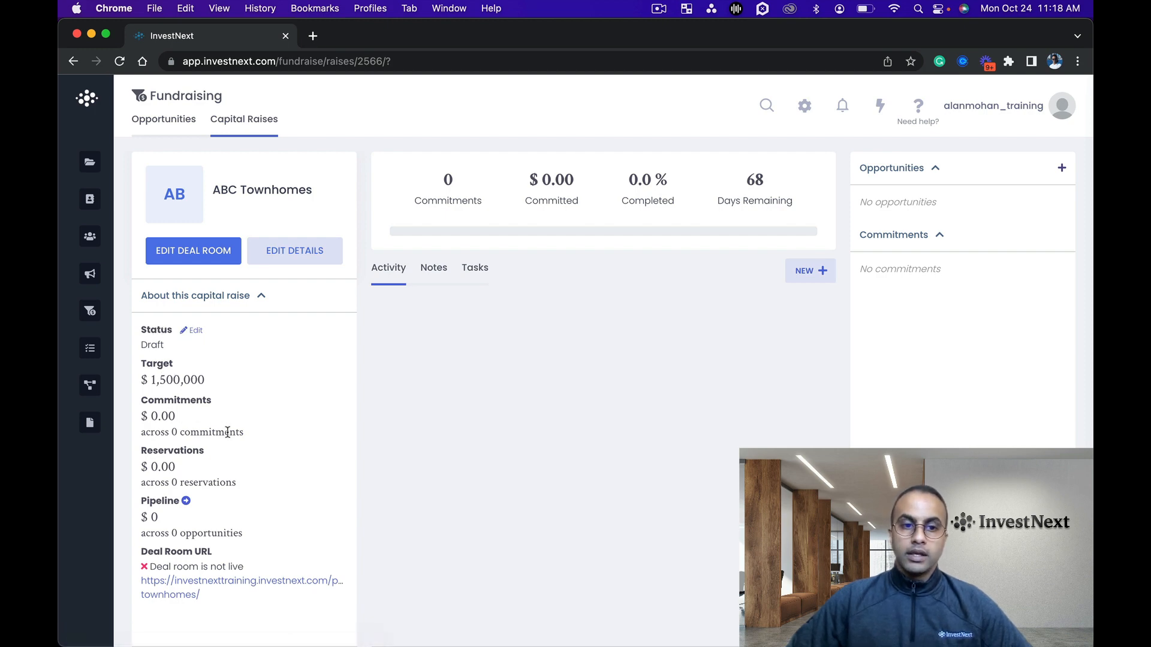
{"action": "left_click_drag", "start_coordinate": [147, 454], "coordinate": [217, 456]}
{"action": "left_click", "coordinate": [217, 455]}
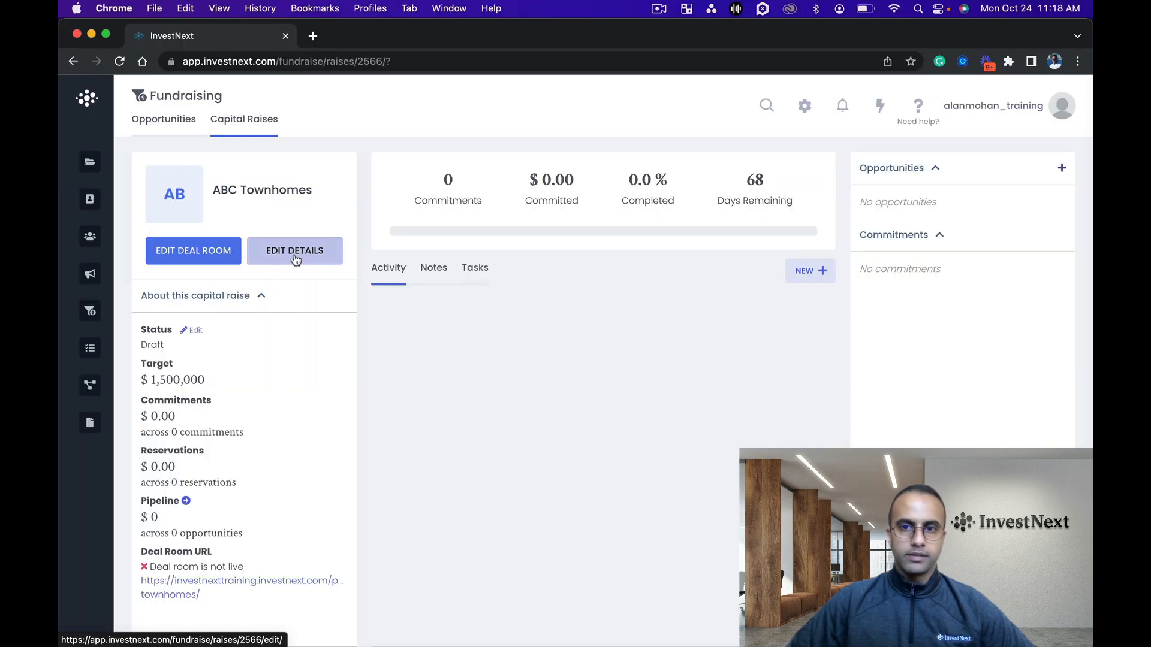
Step: Edit the ABC Townhomes raise details to enable Auto-Close and save the changes
{"action": "left_click", "coordinate": [295, 259]}
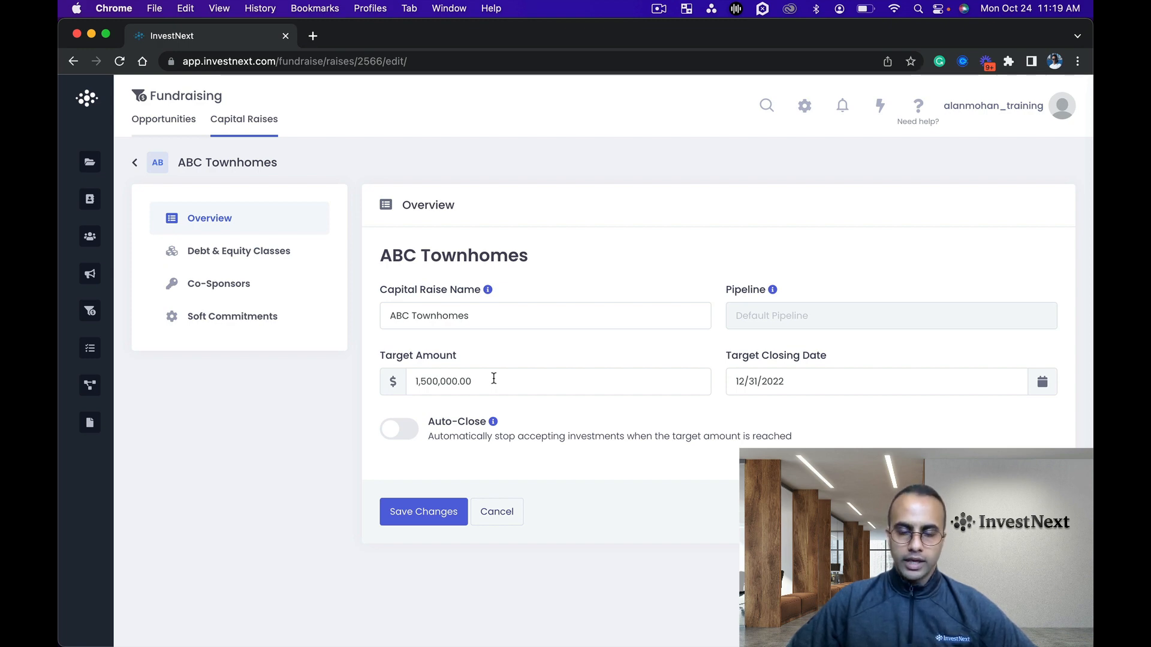
{"action": "left_click", "coordinate": [400, 440]}
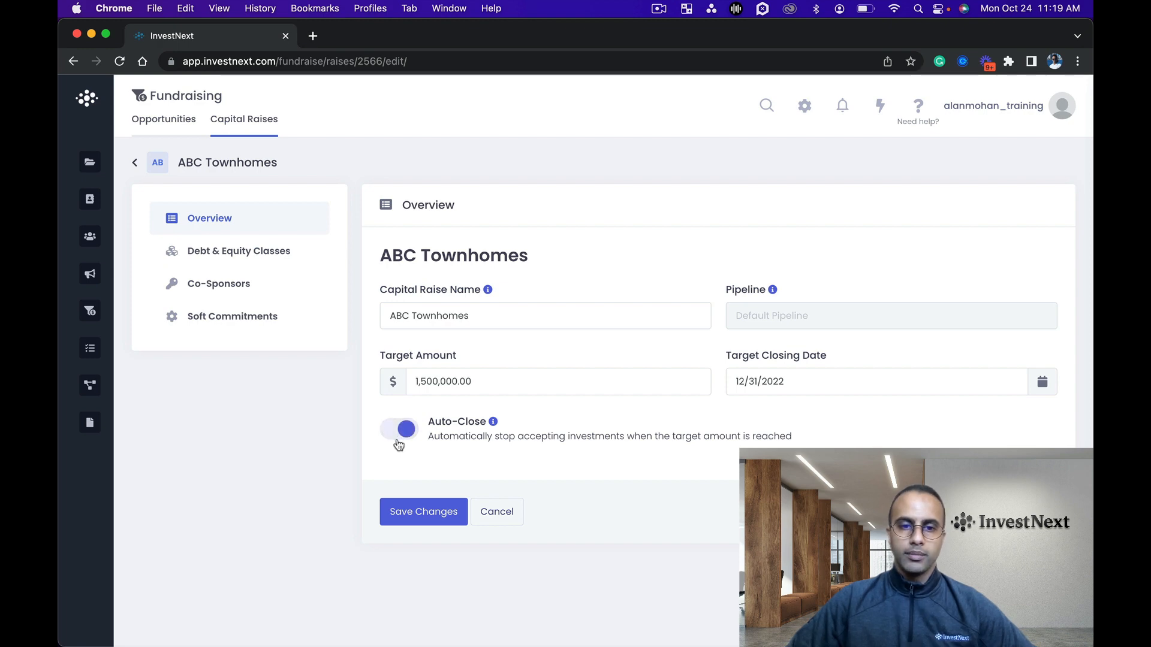
{"action": "left_click", "coordinate": [426, 518]}
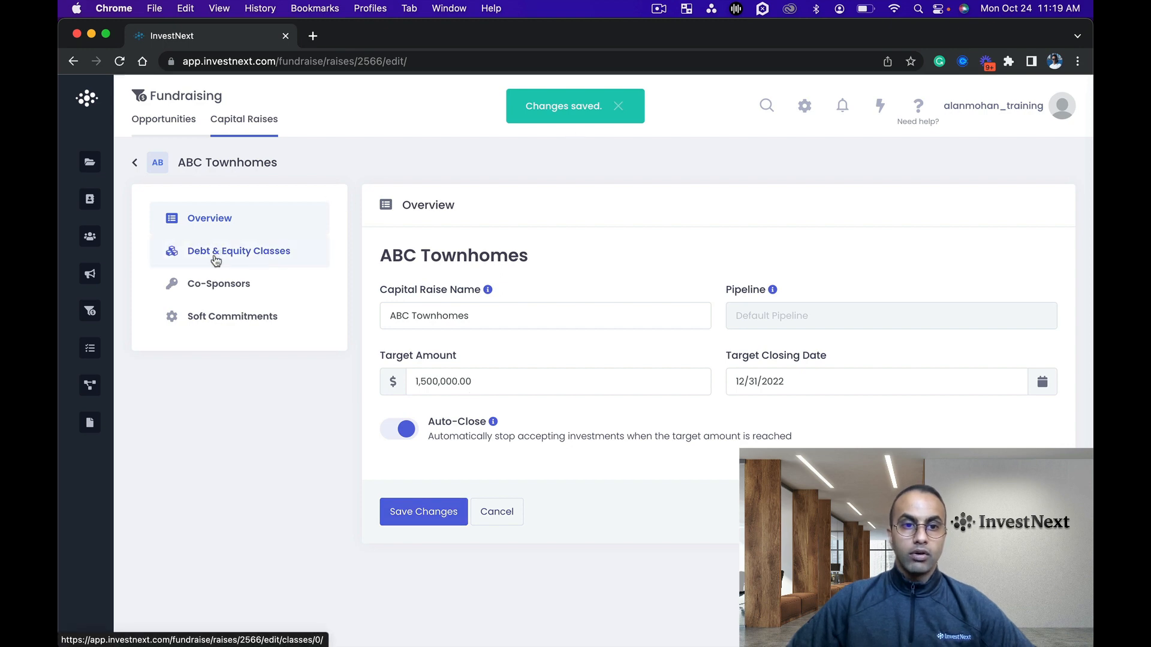
Step: Add the existing Class A to the raise's debt and equity classes with a unit price of 1
{"action": "left_click", "coordinate": [246, 257]}
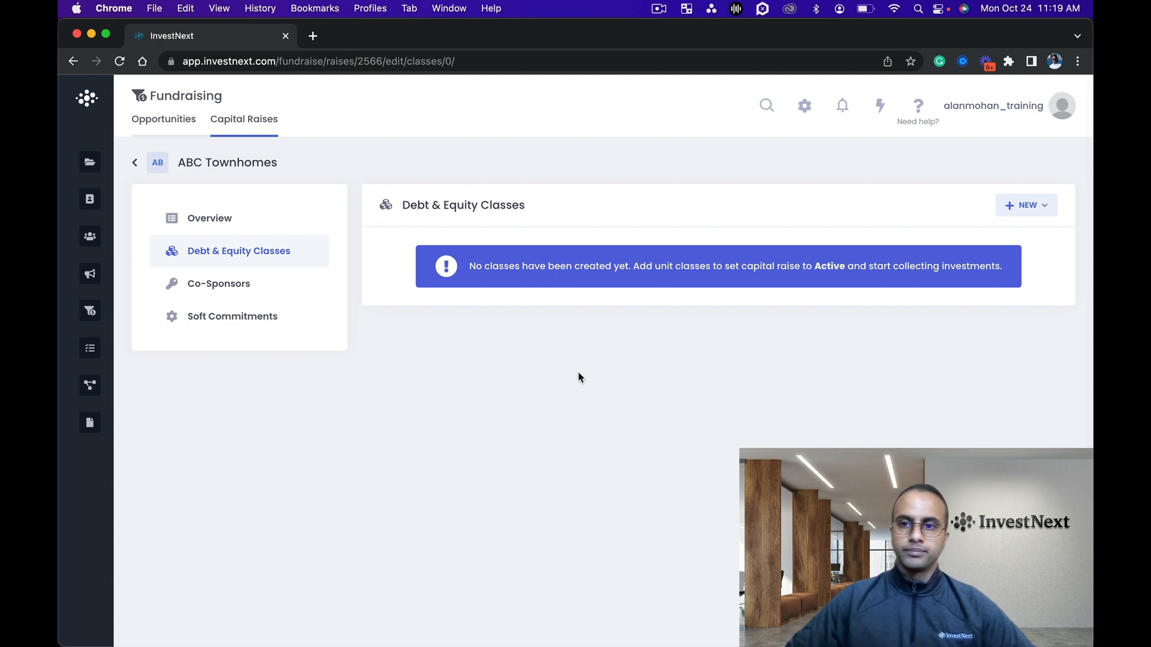
{"action": "left_click", "coordinate": [1033, 207]}
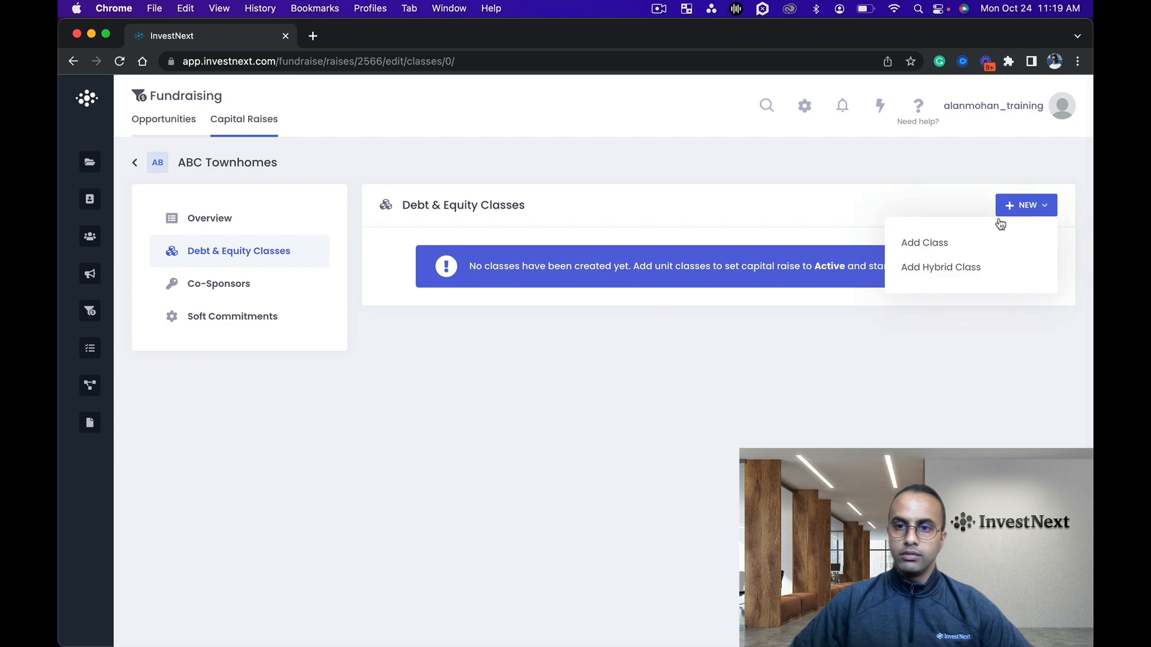
{"action": "left_click", "coordinate": [957, 247]}
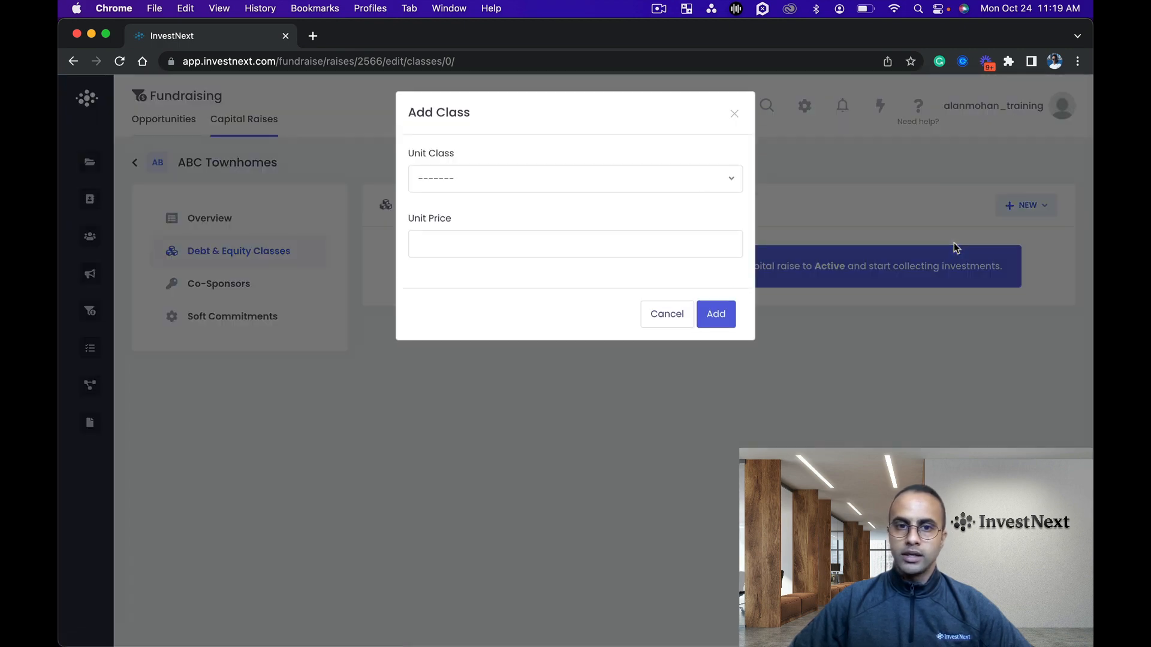
{"action": "left_click", "coordinate": [501, 179]}
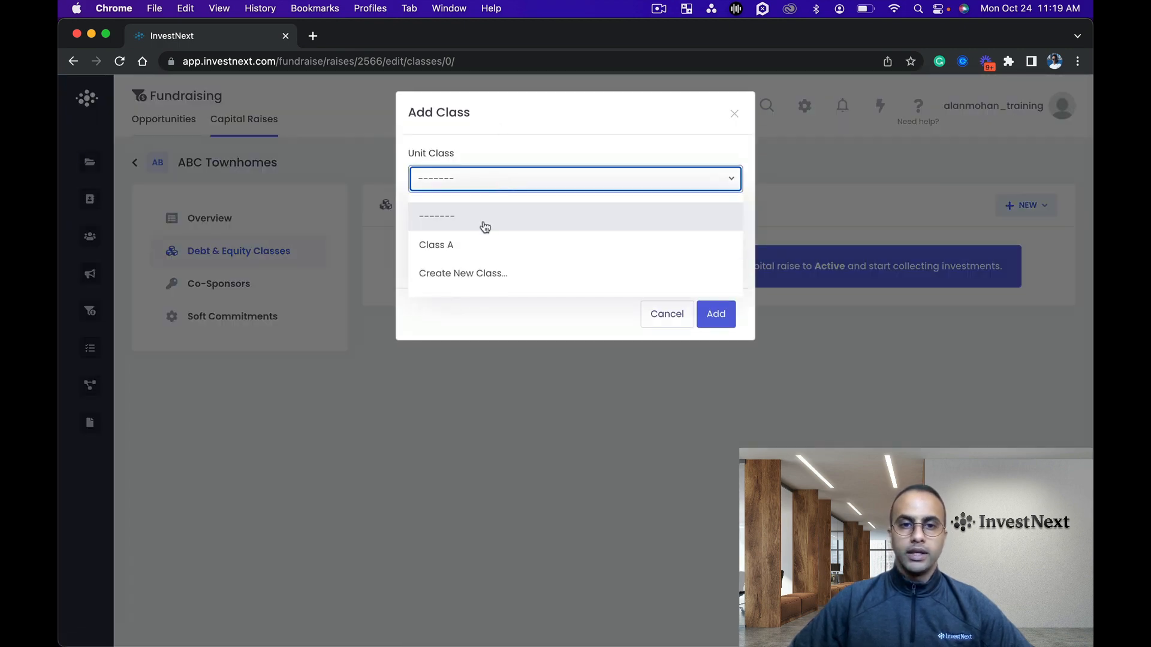
{"action": "left_click", "coordinate": [465, 248]}
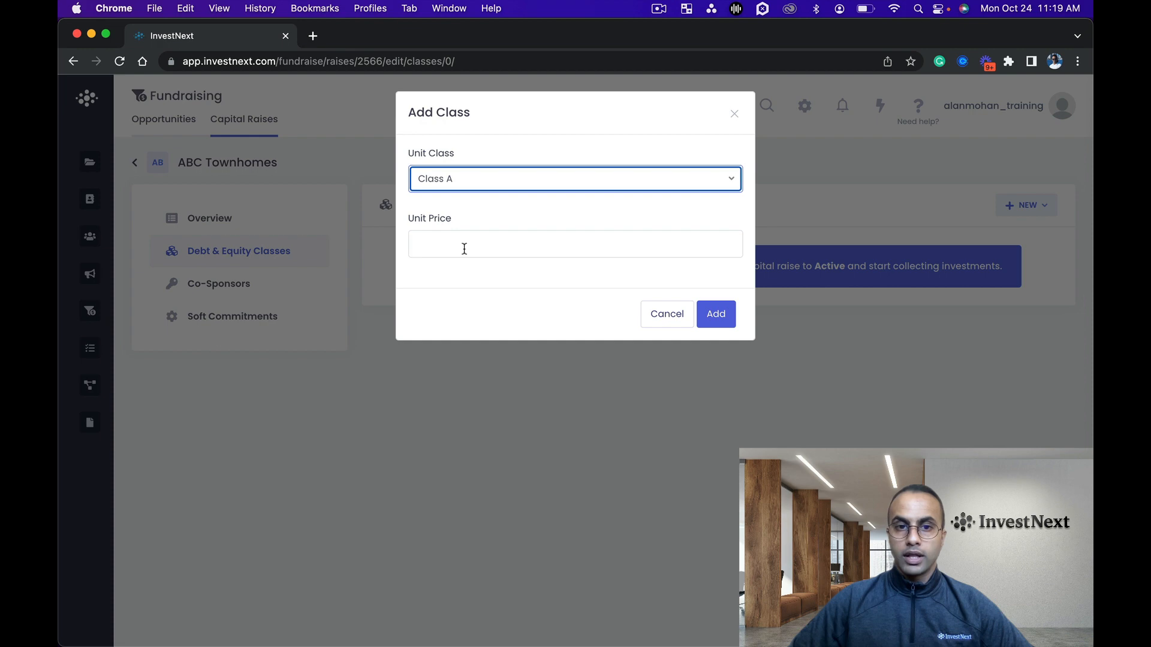
{"action": "left_click", "coordinate": [530, 251]}
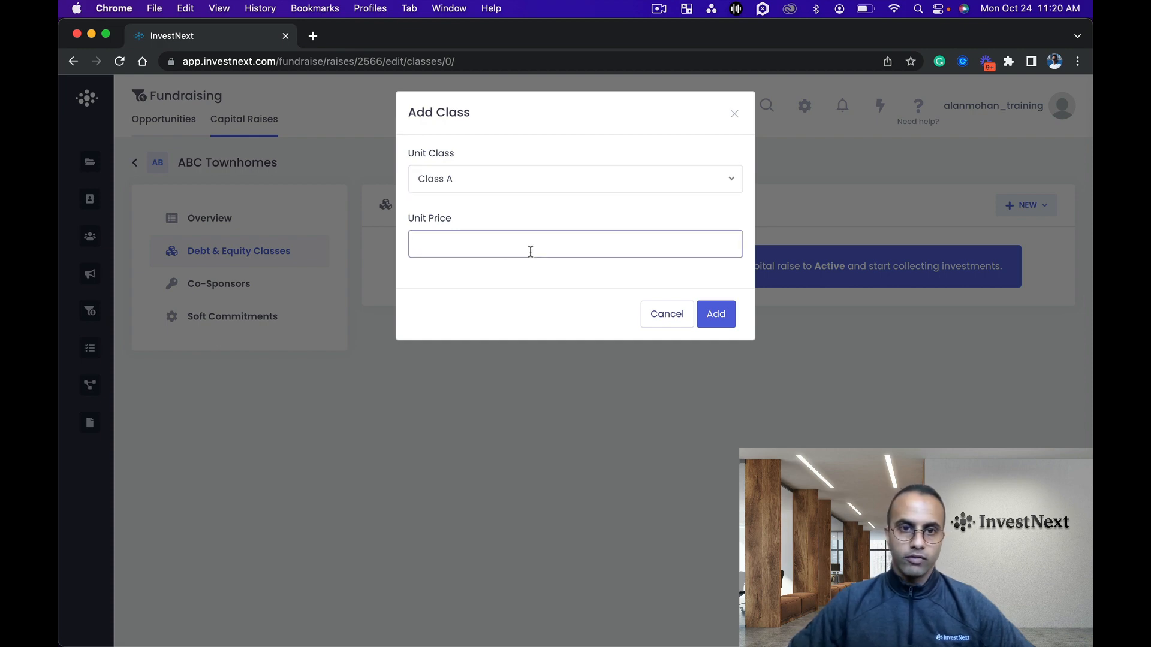
{"action": "type", "text": "1"}
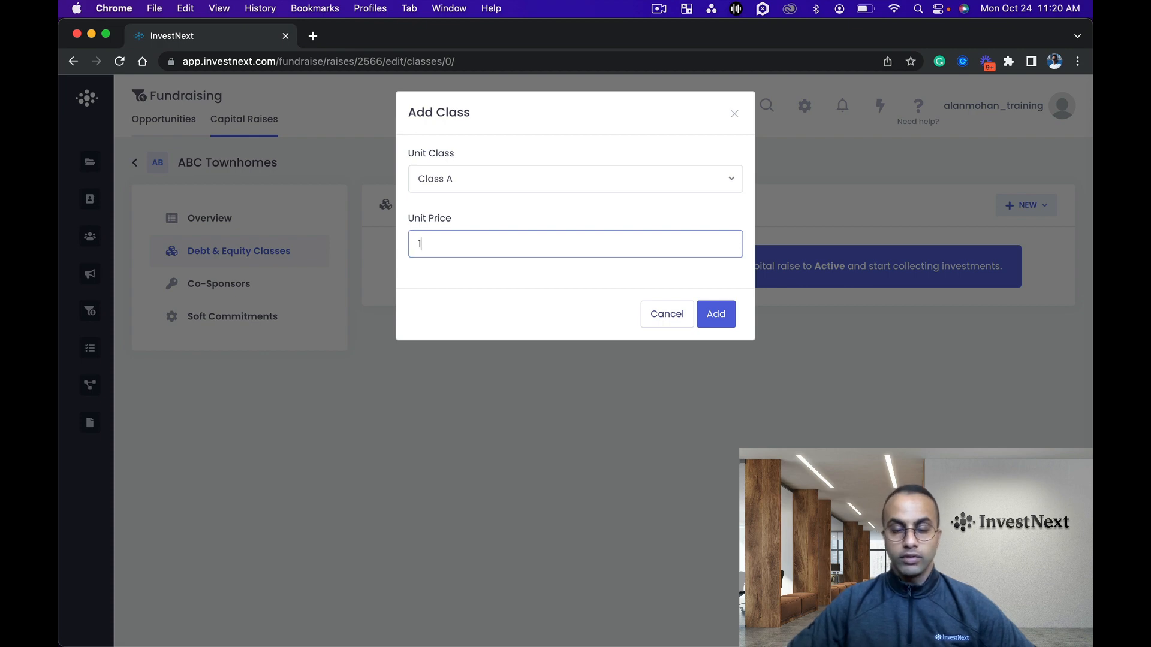
{"action": "left_click", "coordinate": [723, 320]}
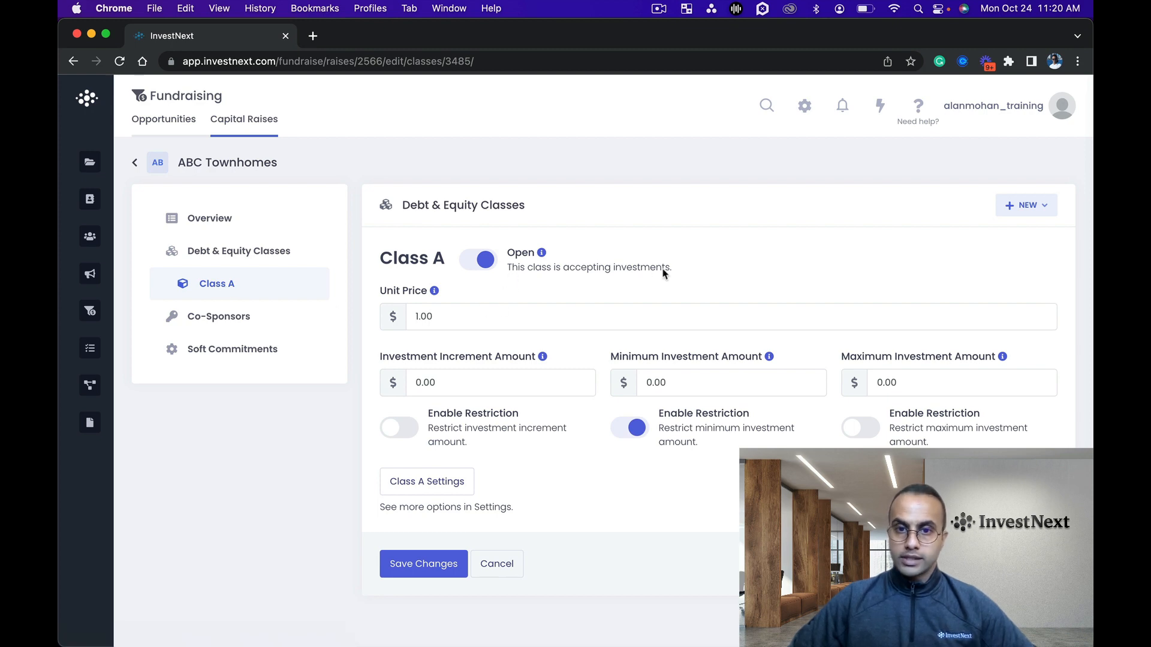
Step: Set Class A's investment increment to $500 with its restriction enabled, and set the minimum investment amount to $25,000
{"action": "left_click", "coordinate": [478, 264]}
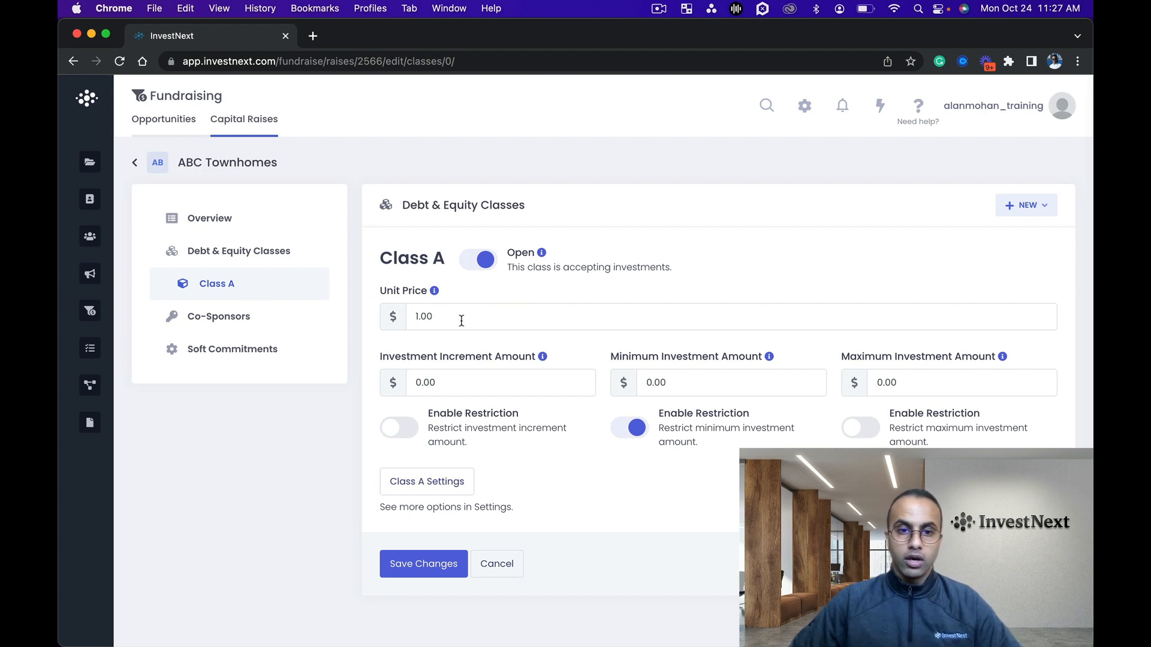
{"action": "left_click", "coordinate": [493, 382]}
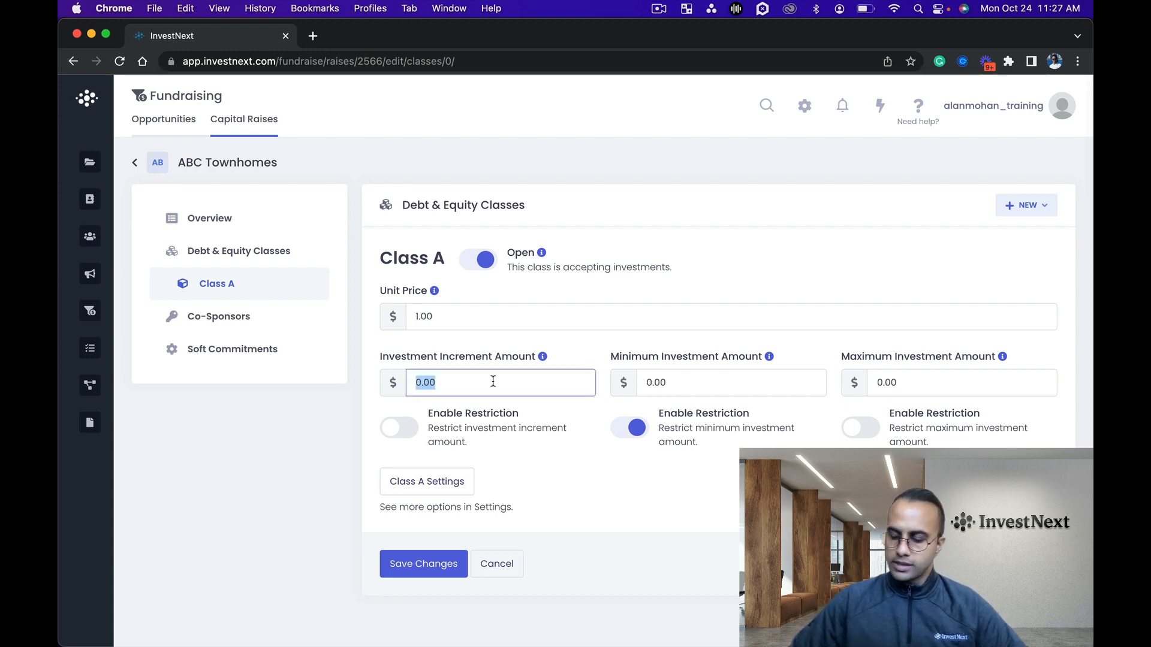
{"action": "type", "text": "500"}
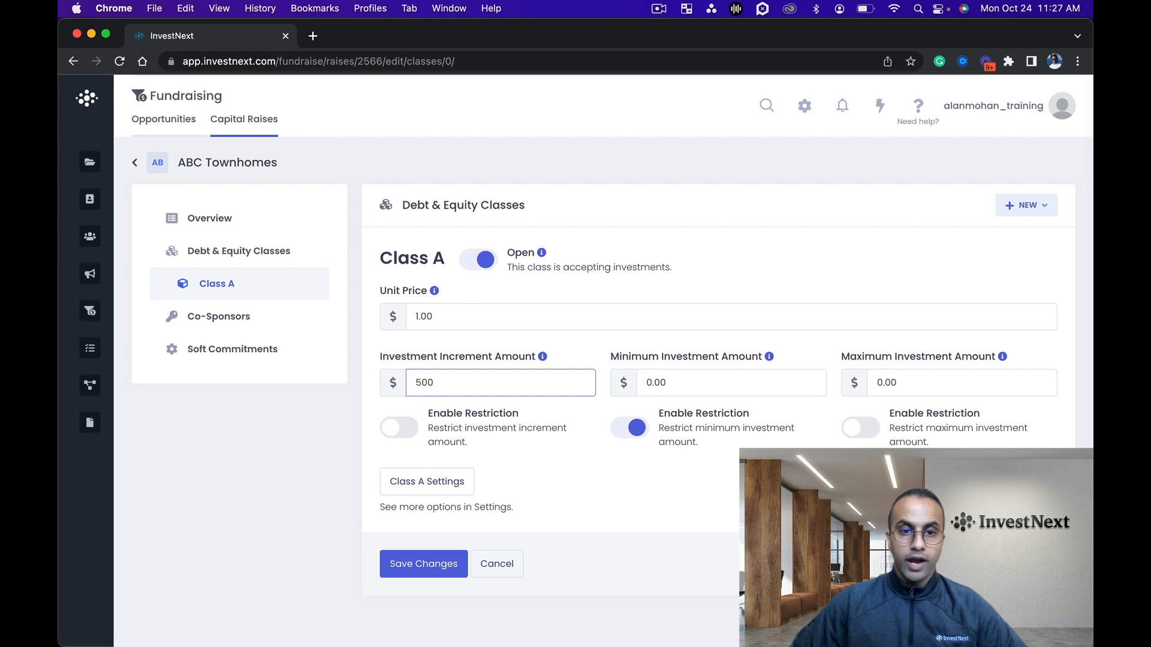
{"action": "left_click", "coordinate": [516, 445]}
{"action": "left_click", "coordinate": [395, 430]}
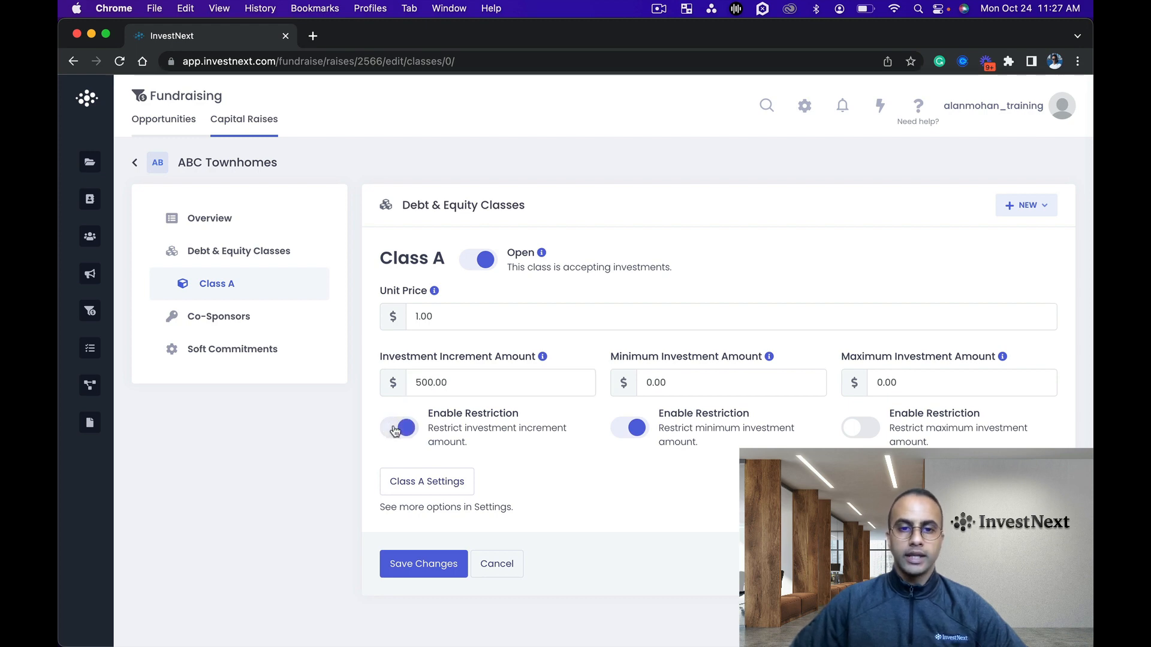
{"action": "left_click", "coordinate": [696, 378]}
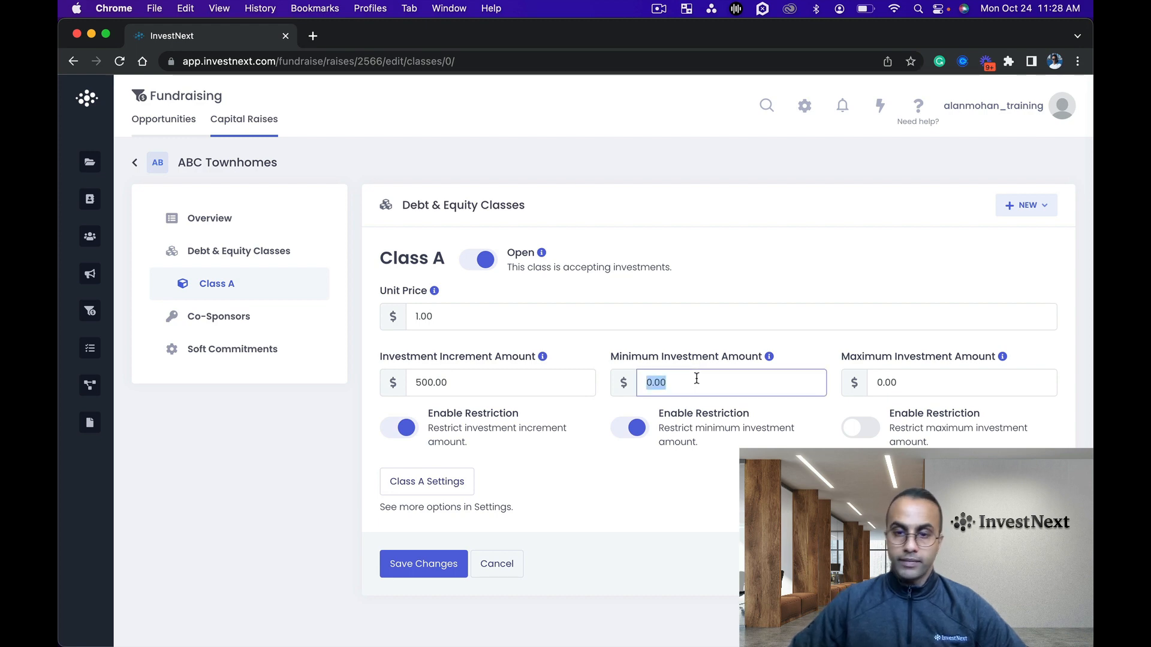
{"action": "type", "text": "25,000"}
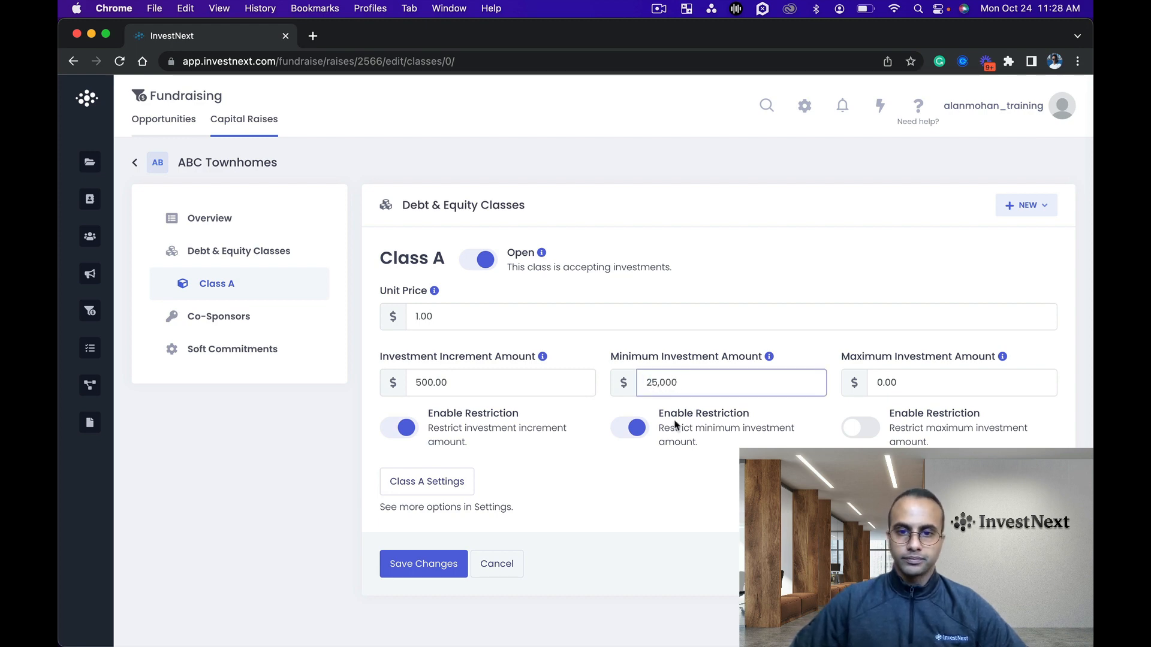
Step: Set Class A's maximum investment amount to $100,000 with its restriction enabled, and save the class changes
{"action": "left_click", "coordinate": [609, 471]}
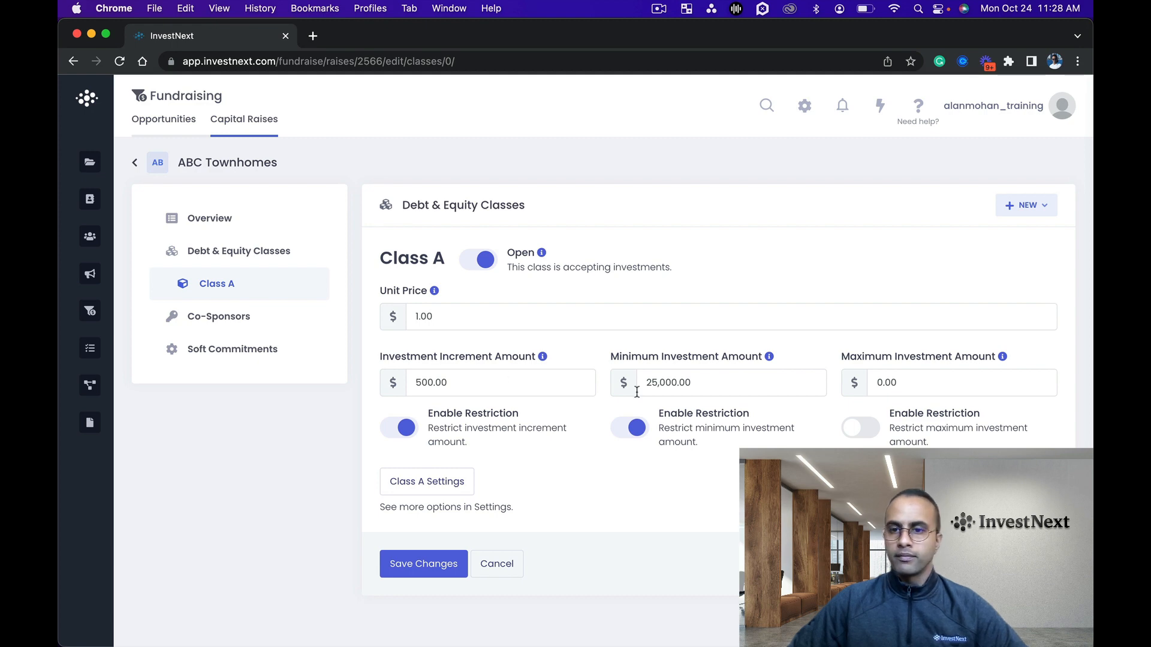
{"action": "left_click", "coordinate": [924, 379]}
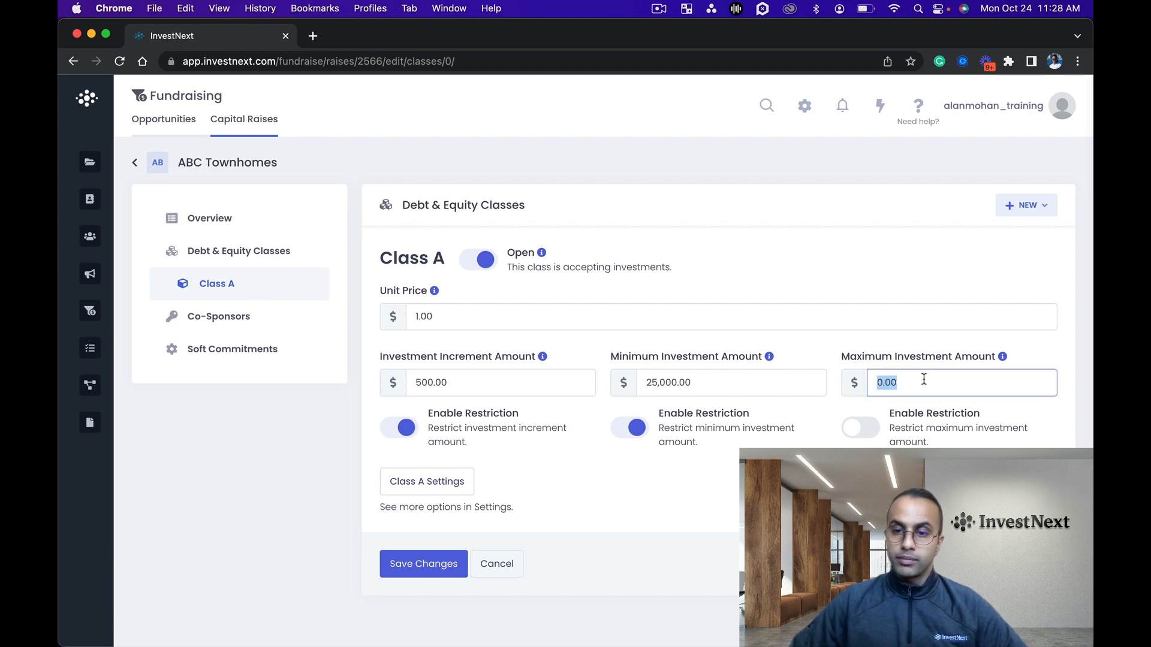
{"action": "type", "text": "100,000"}
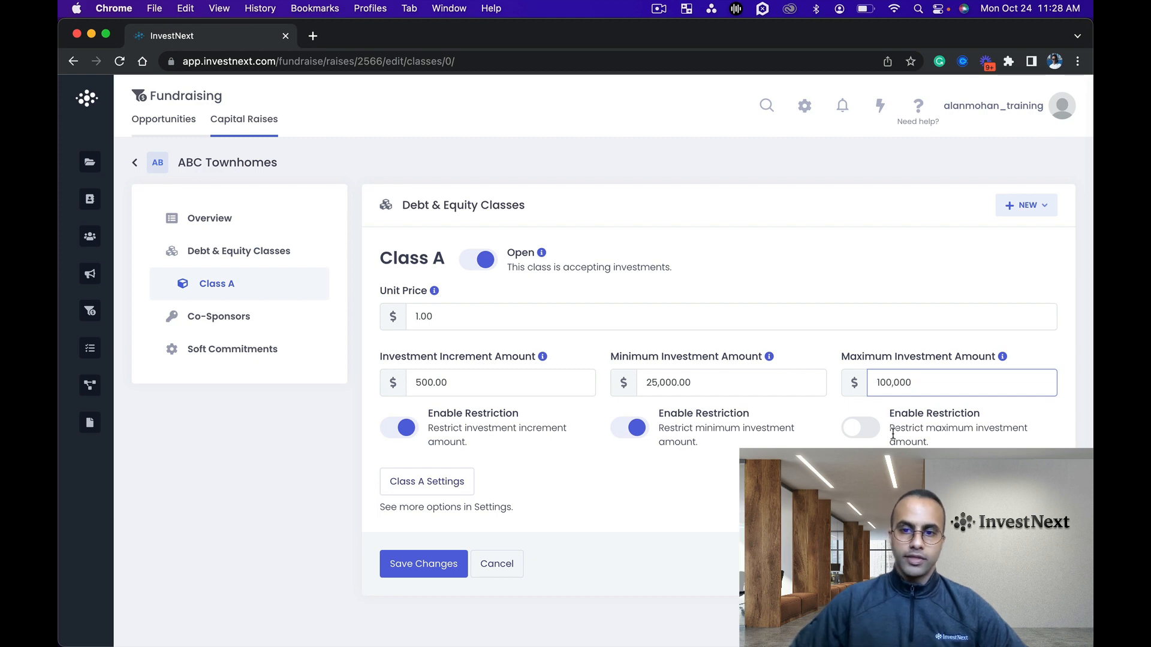
{"action": "left_click", "coordinate": [856, 429]}
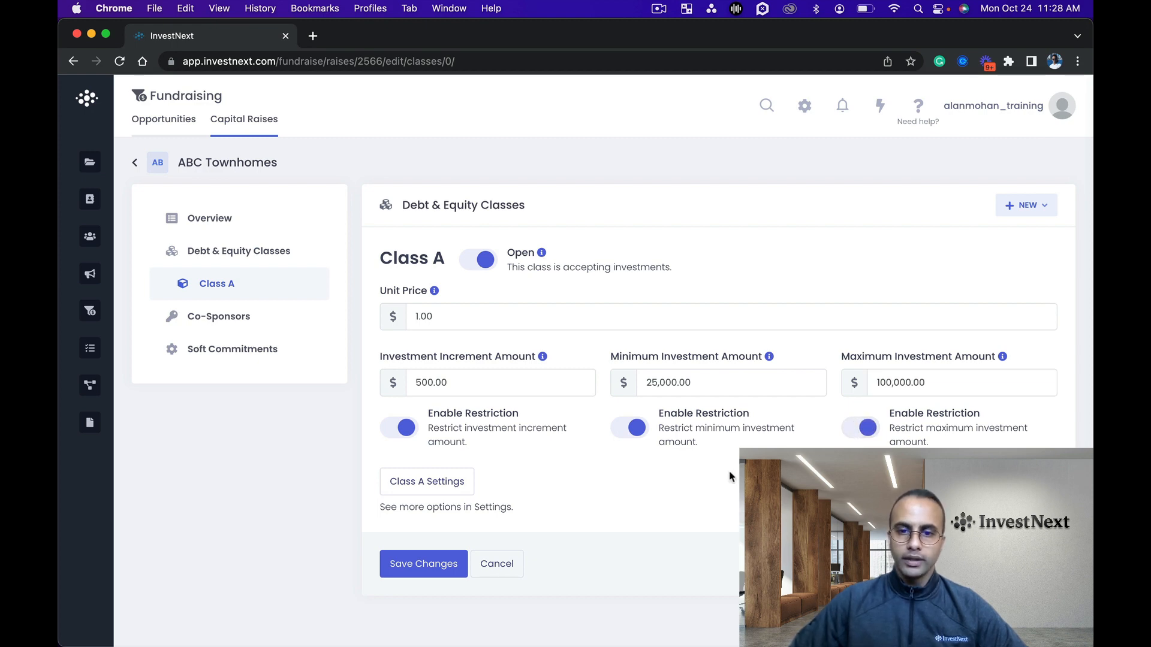
{"action": "left_click", "coordinate": [434, 566]}
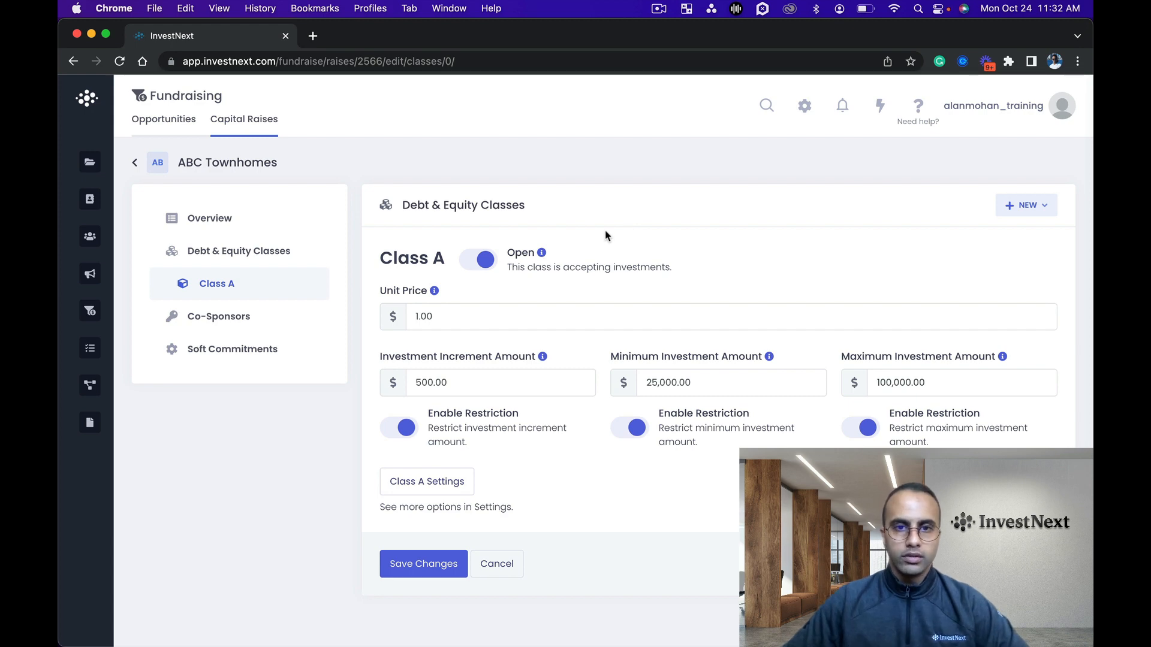
Step: Review the raise's co-sponsor access and countersignature settings
{"action": "left_click", "coordinate": [228, 324]}
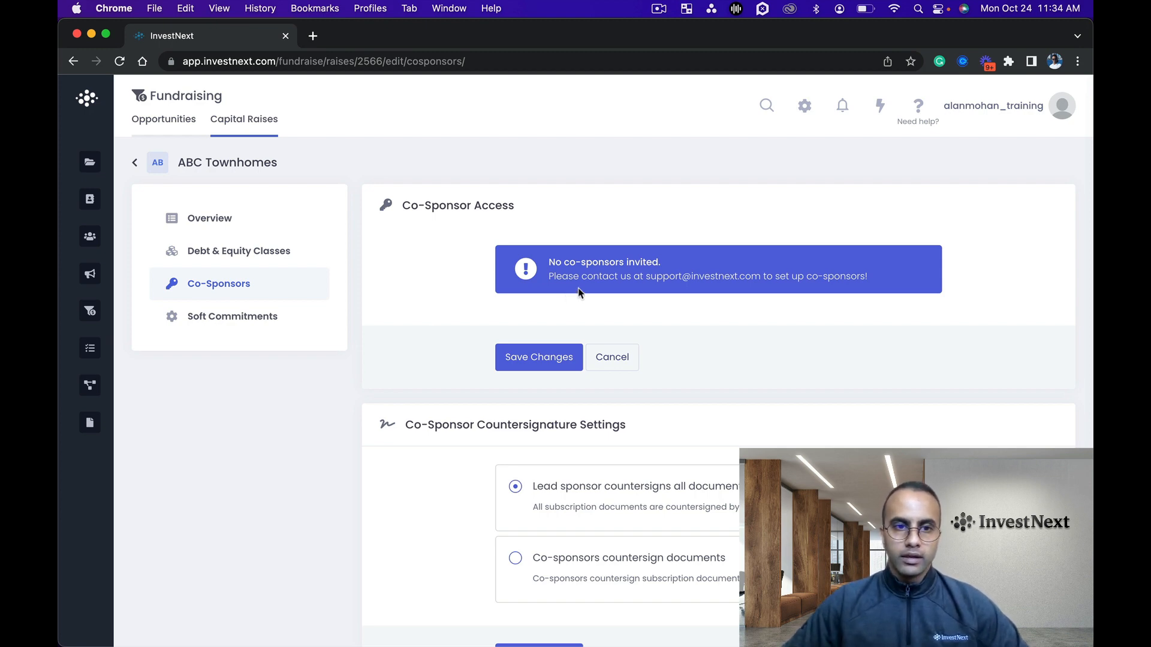
{"action": "scroll", "coordinate": [579, 292], "scroll_direction": "down", "scroll_amount": 2}
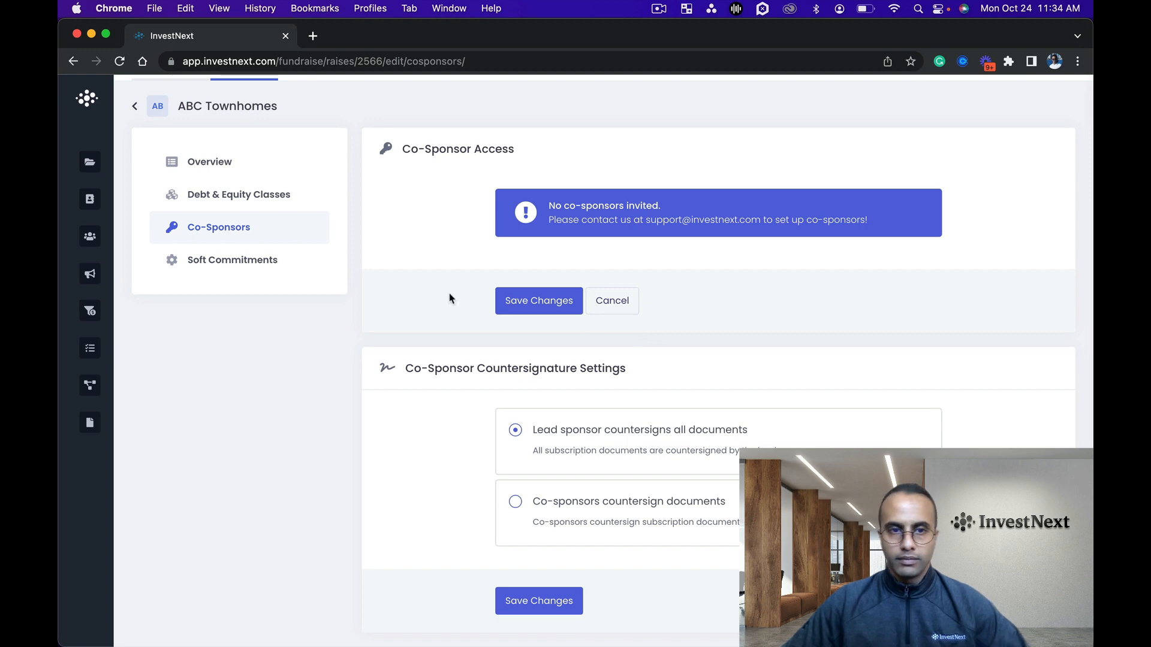
Step: Set the raise's minimum soft commitment to $25,000 and maximum to $100,000, enabling both restrictions
{"action": "left_click", "coordinate": [216, 266]}
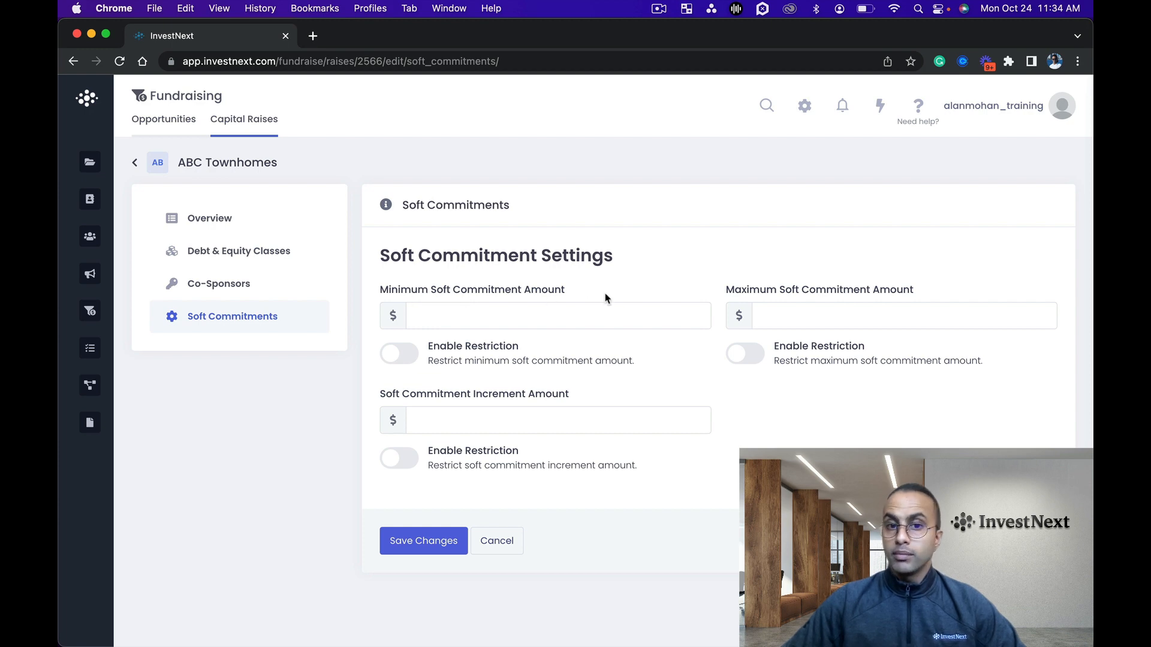
{"action": "left_click", "coordinate": [509, 321]}
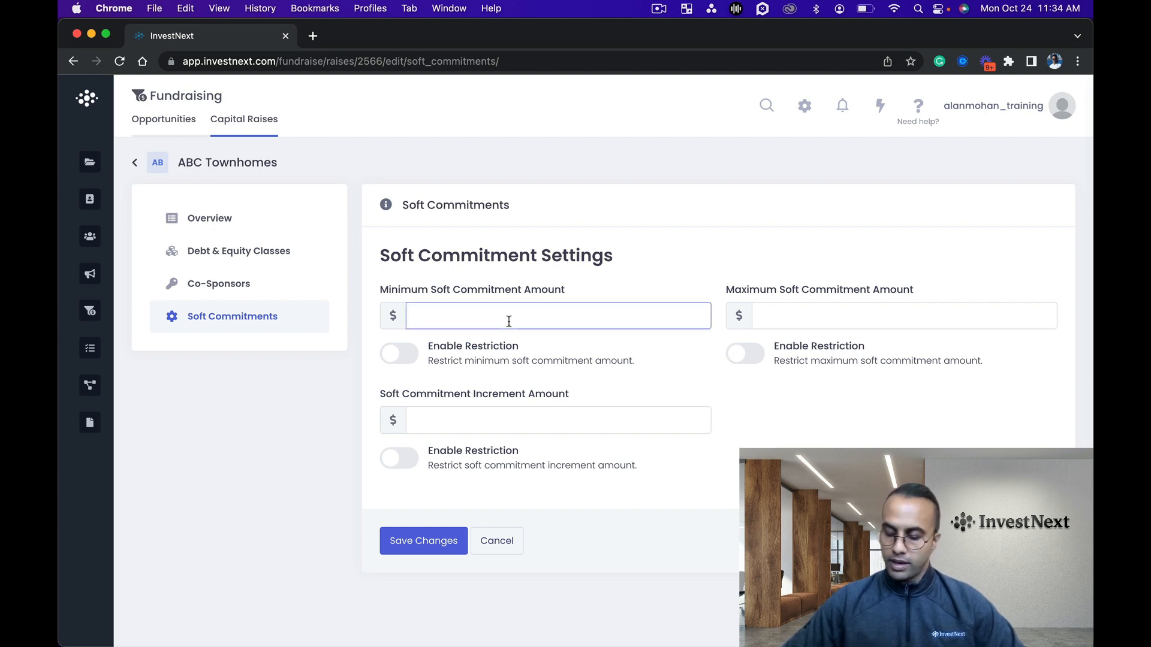
{"action": "type", "text": "2,500"}
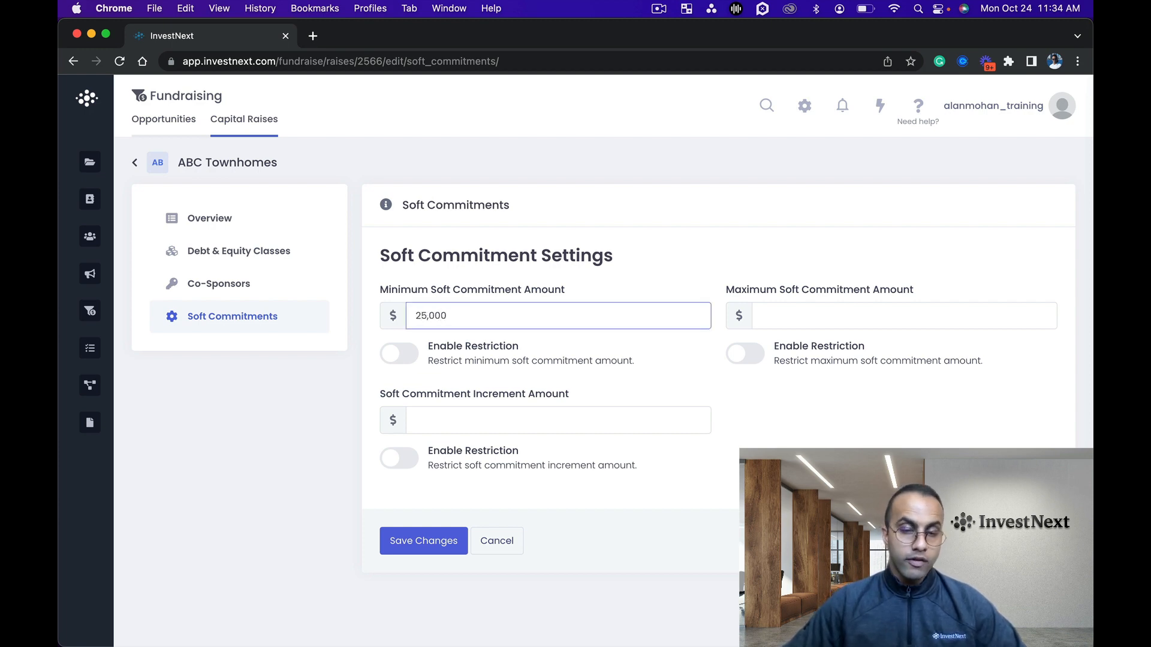
{"action": "left_click", "coordinate": [394, 355]}
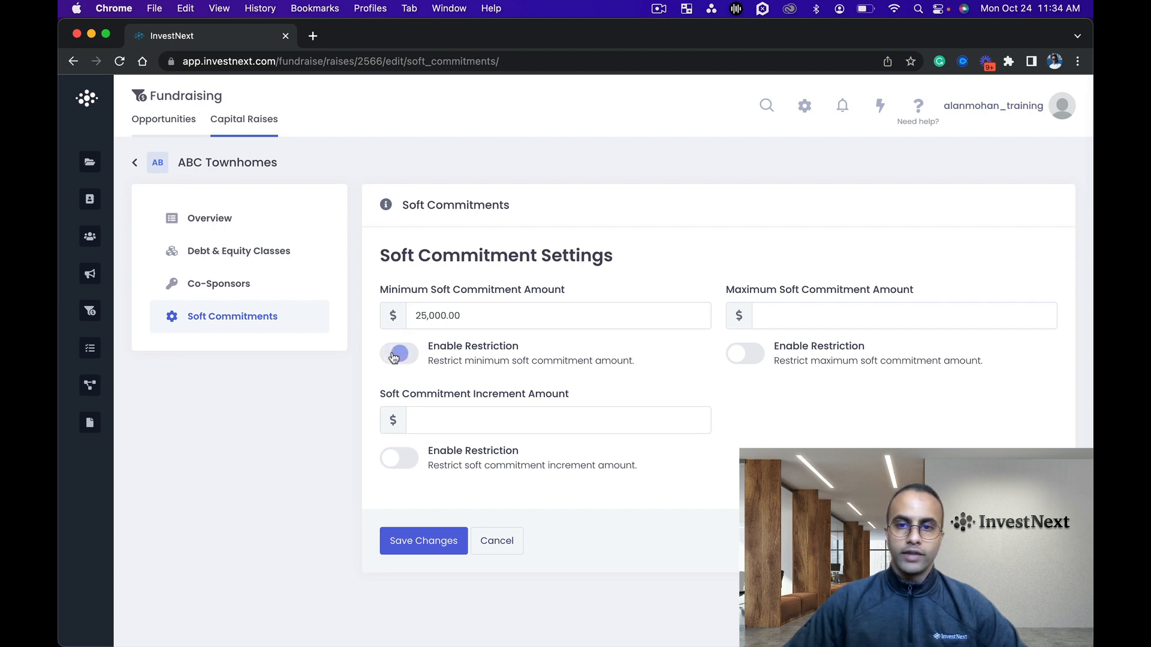
{"action": "left_click", "coordinate": [815, 323]}
{"action": "type", "text": "100,000."}
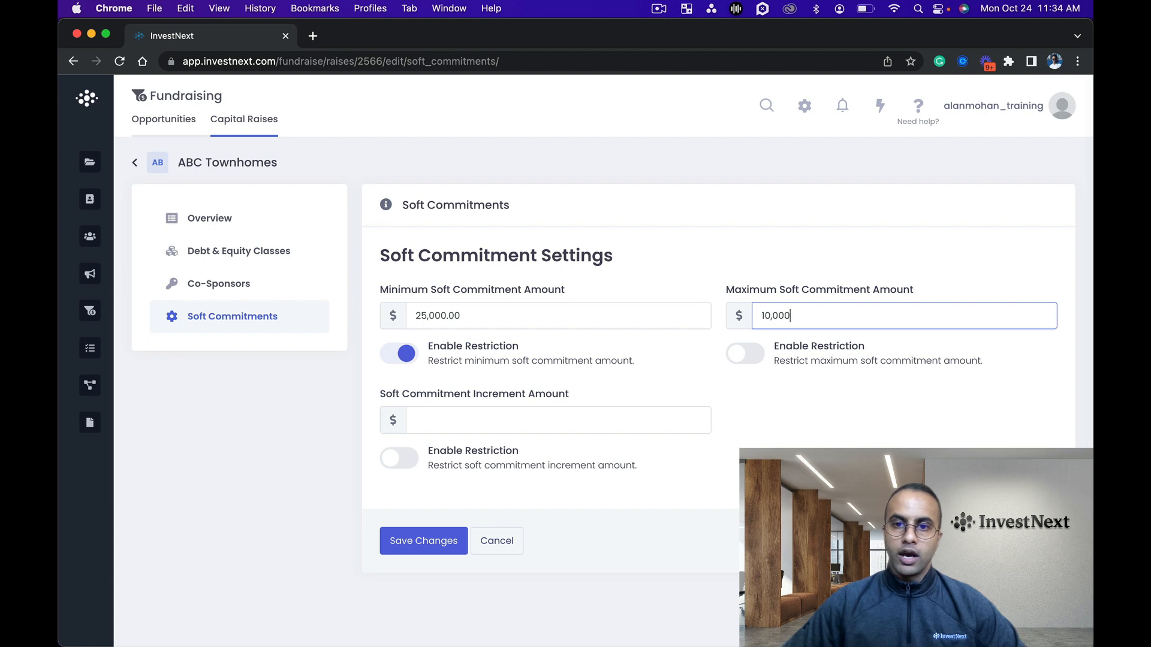
{"action": "type", "text": "0"}
{"action": "left_click", "coordinate": [745, 358]}
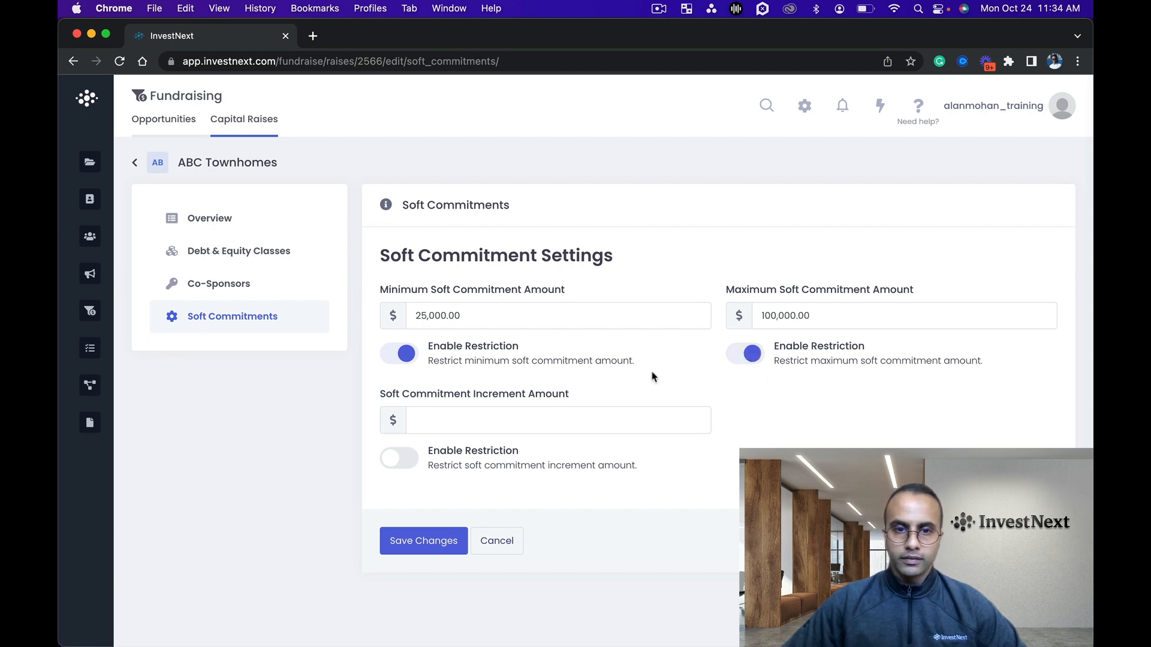
Step: Set the soft commitment increment to $500 with its restriction enabled, and save the soft commitment settings
{"action": "left_click", "coordinate": [547, 418]}
{"action": "type", "text": "5"}
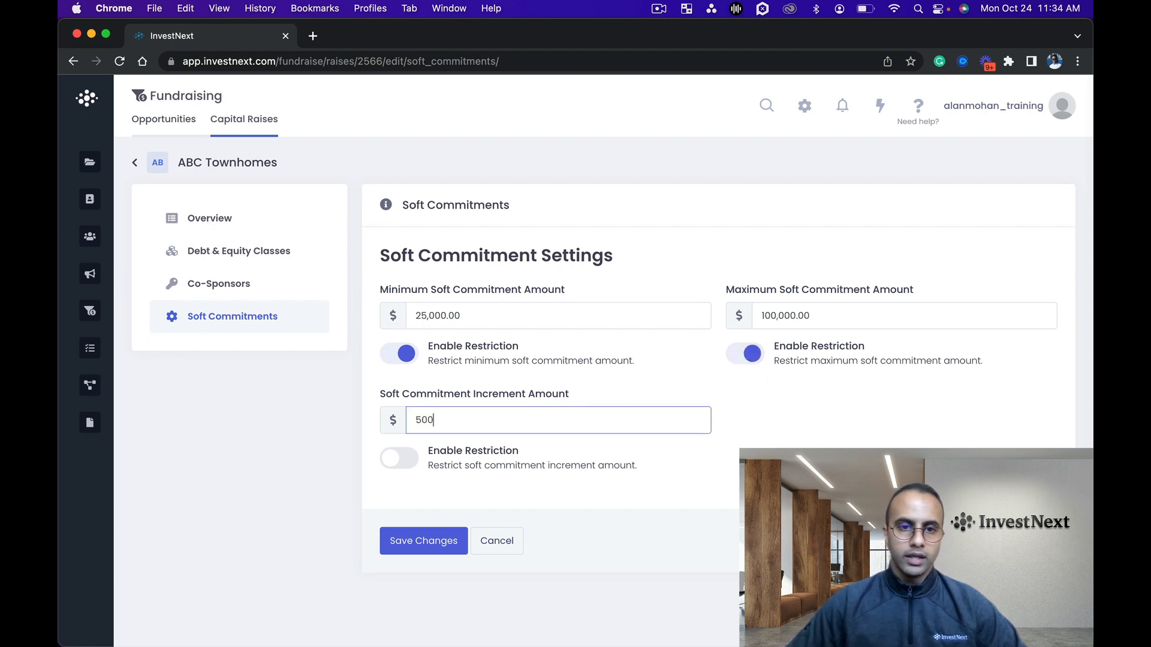
{"action": "type", "text": "00"}
{"action": "left_click", "coordinate": [400, 459]}
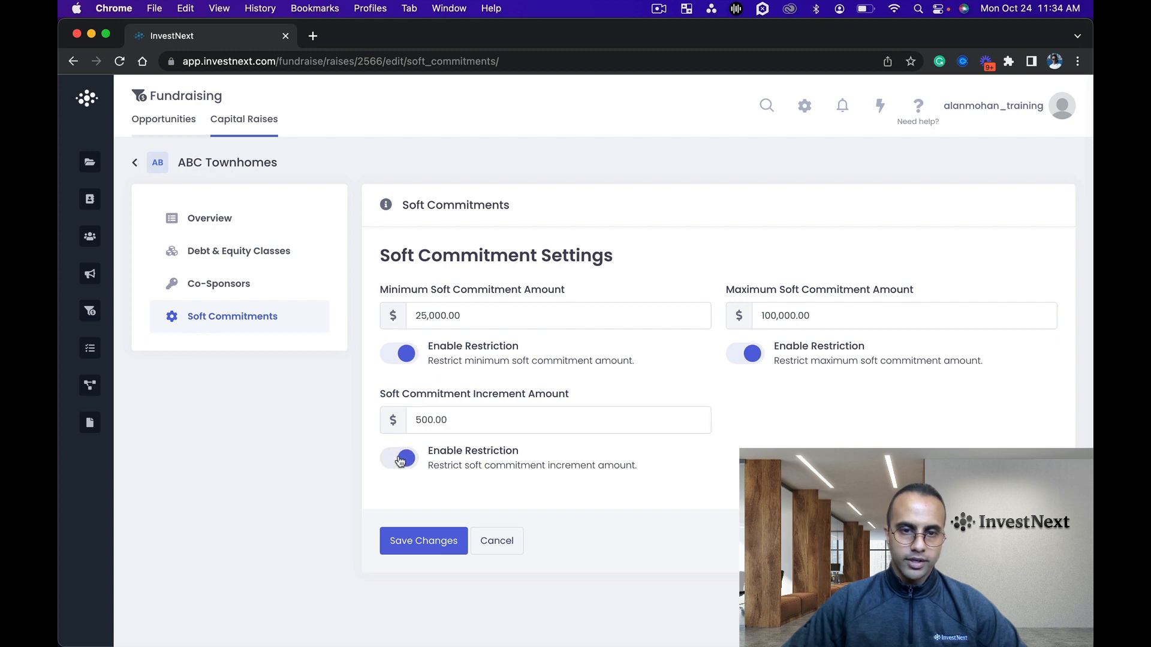
{"action": "left_click", "coordinate": [447, 548]}
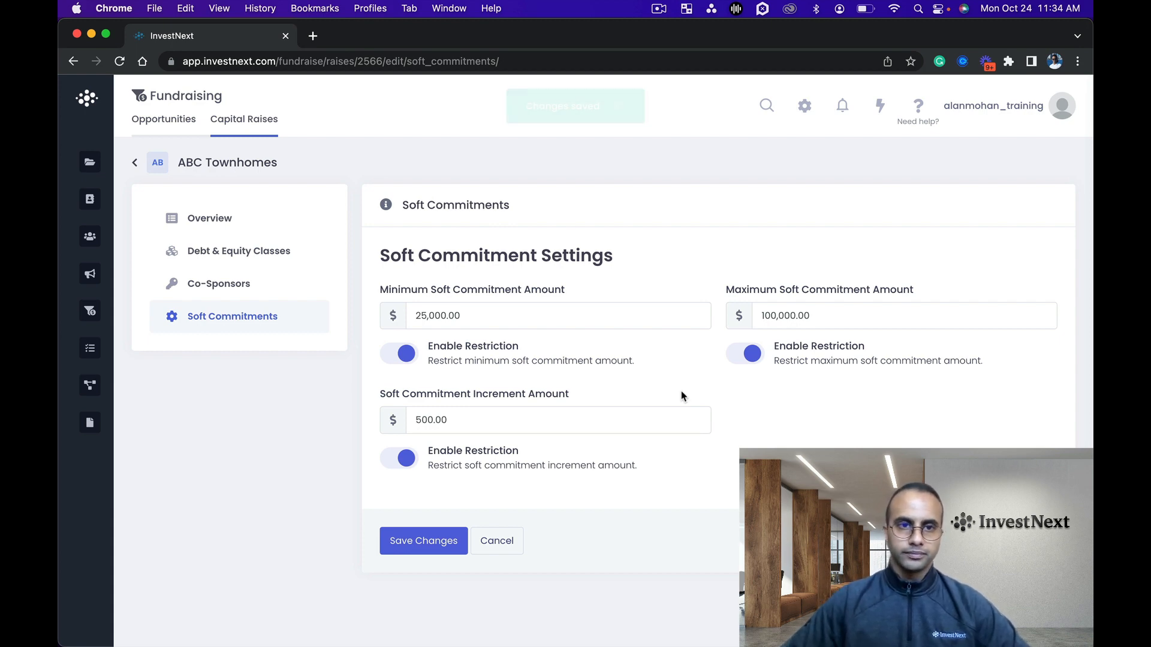
Step: Reopen the ABC Townhomes raise from the capital raises list, check its overview details, and return to its summary page
{"action": "left_click", "coordinate": [265, 123]}
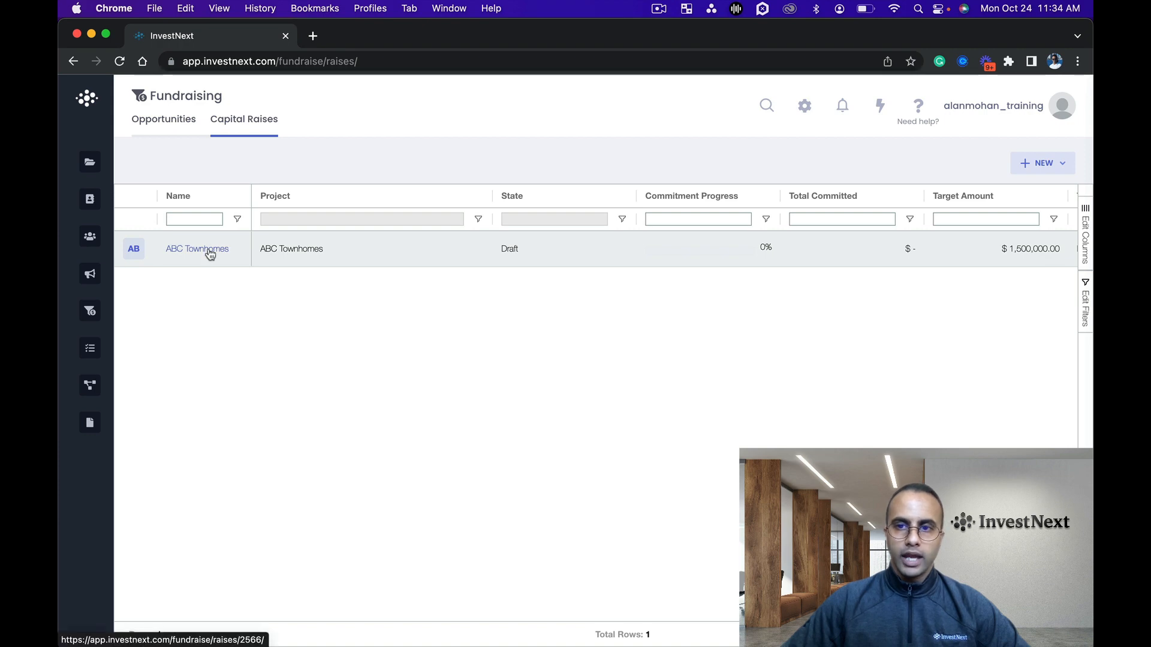
{"action": "left_click", "coordinate": [210, 254]}
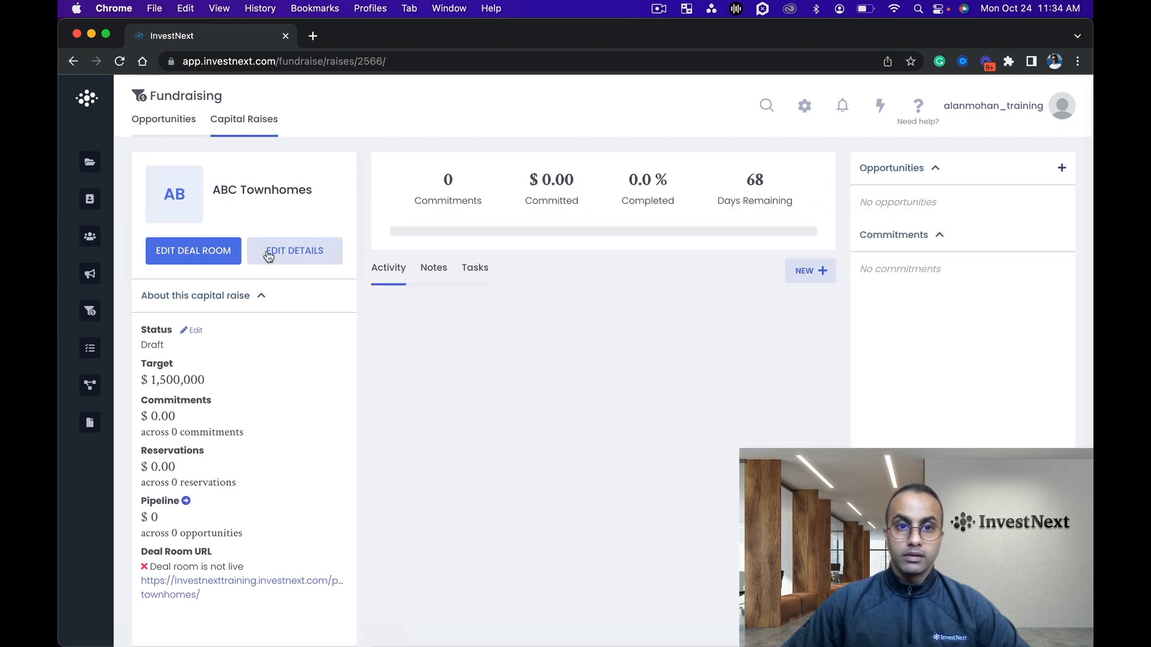
{"action": "left_click", "coordinate": [326, 256]}
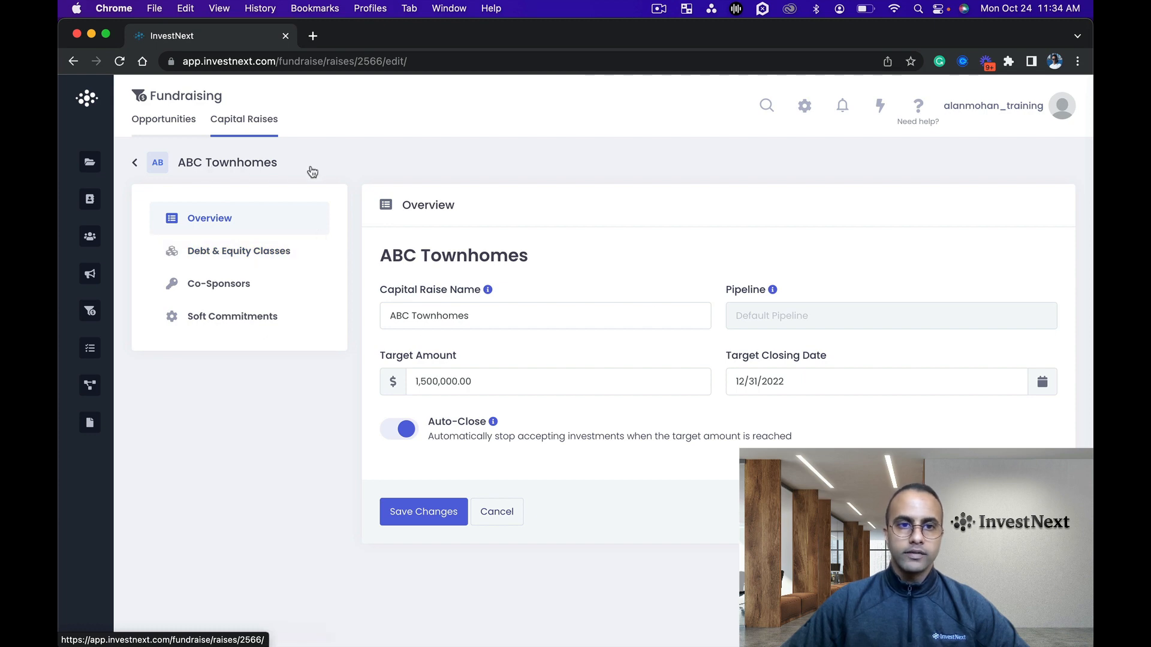
{"action": "left_click", "coordinate": [227, 168]}
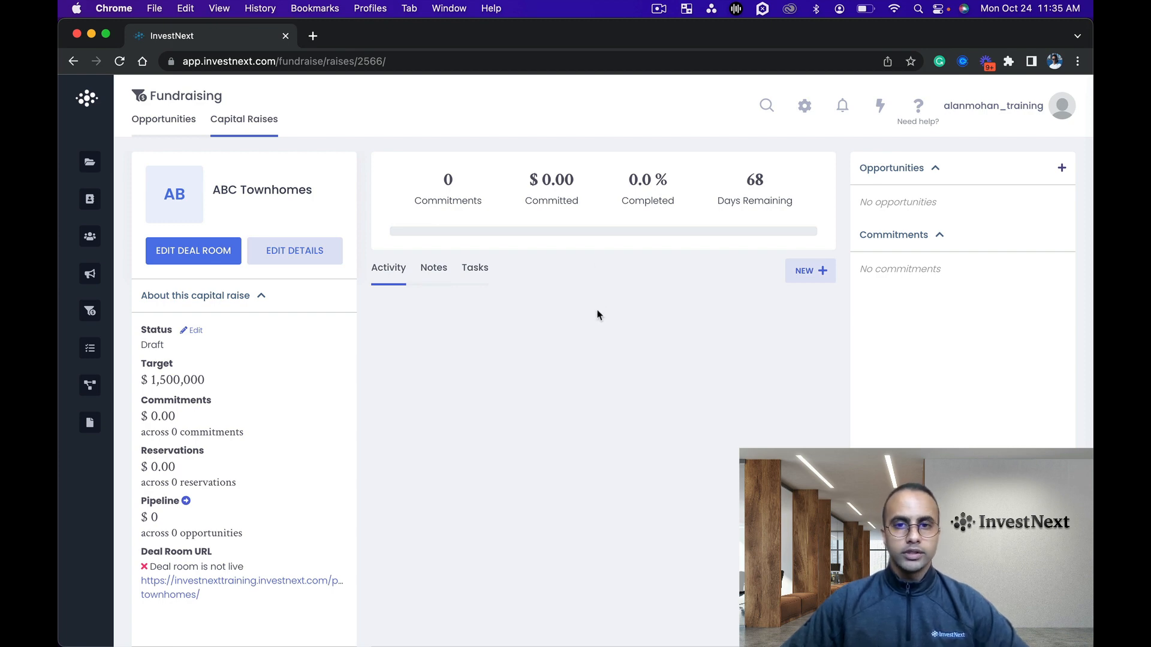
Step: Open the ABC Townhomes deal room for editing
{"action": "left_click", "coordinate": [197, 255]}
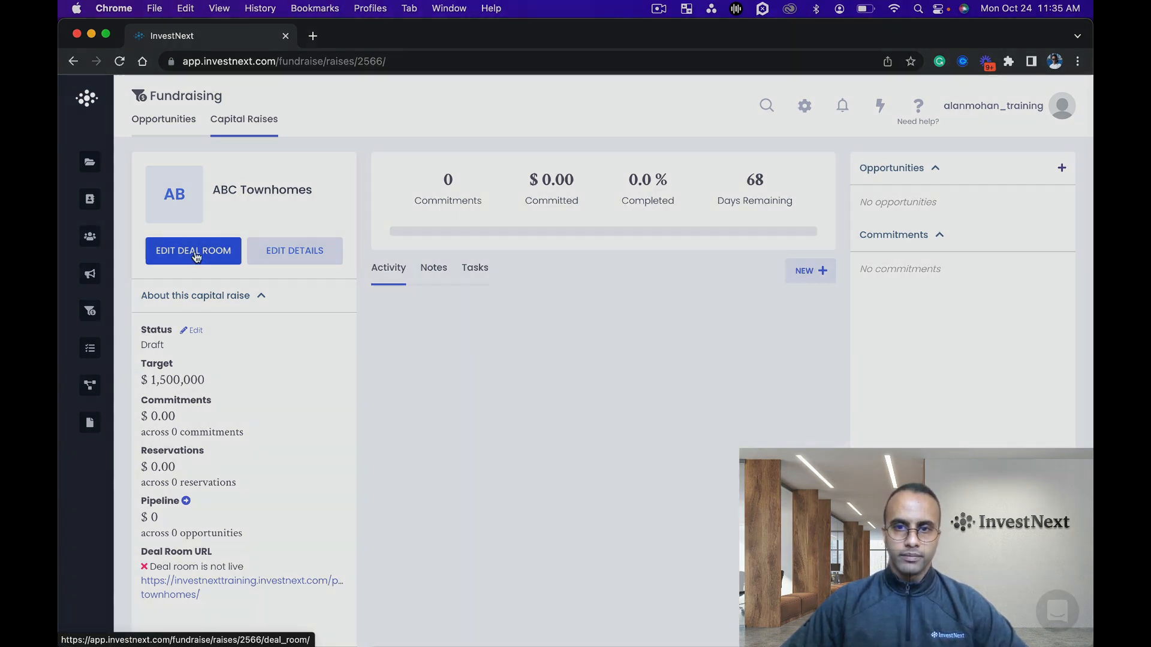